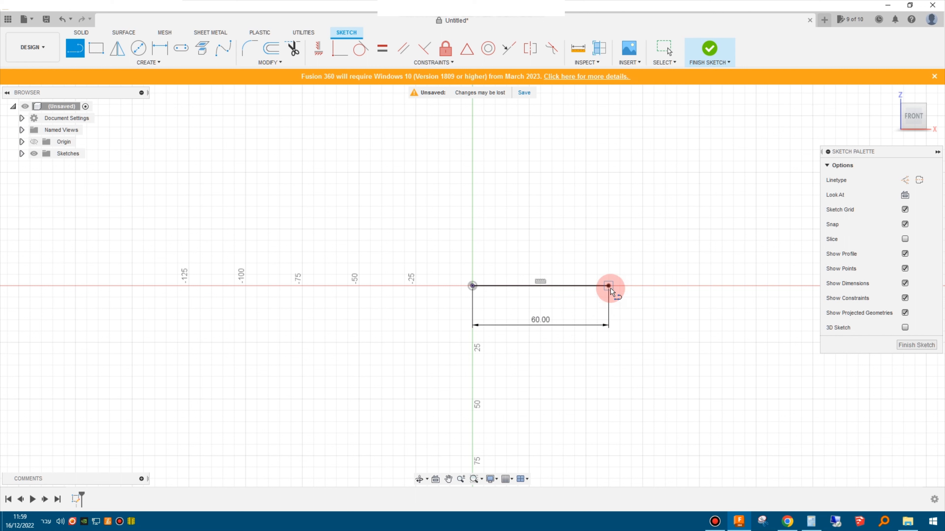
# - Draw a 65 mm vertical line upward from the free end of the 60 mm horizontal line
pyautogui.write('65')
pyautogui.press('Return')
pyautogui.press('Escape')
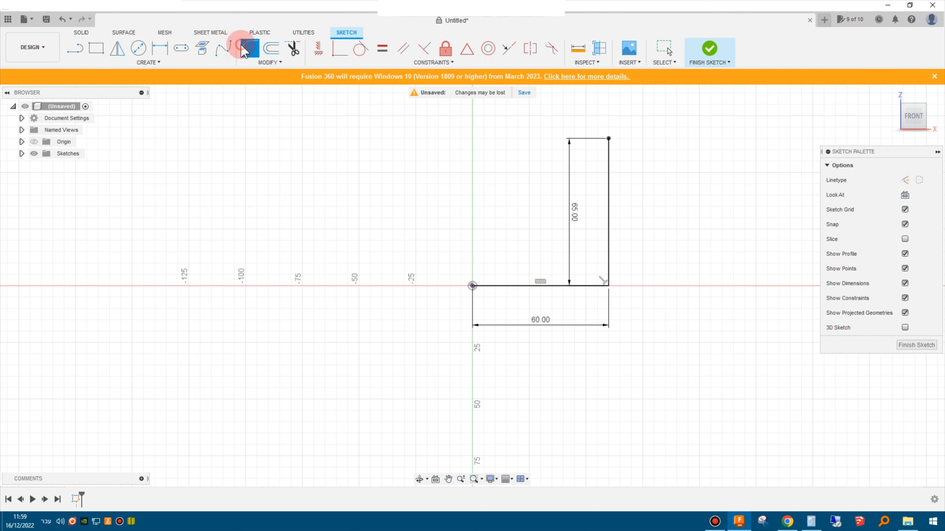
# - Fillet the corner between the 60 mm and 65 mm lines with a 20 mm radius
pyautogui.click(609, 253)
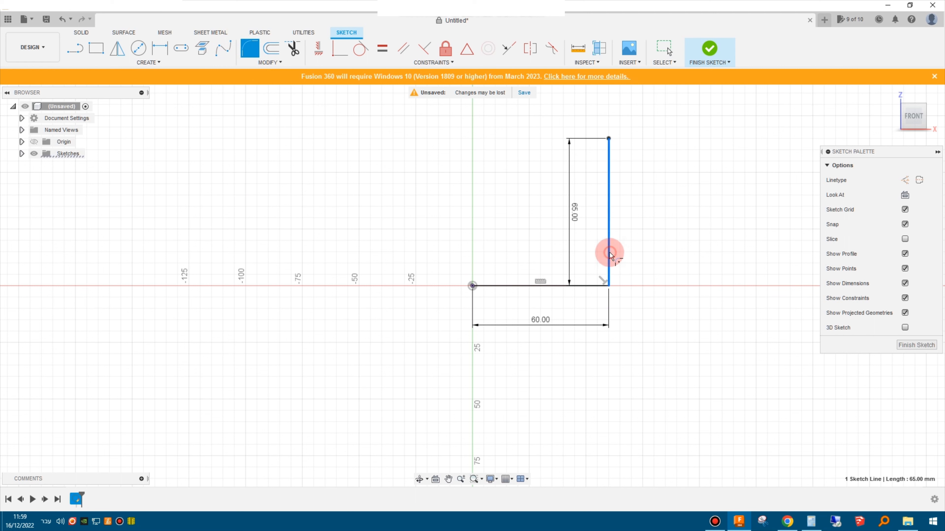
pyautogui.click(585, 286)
pyautogui.write('20')
pyautogui.press('Return')
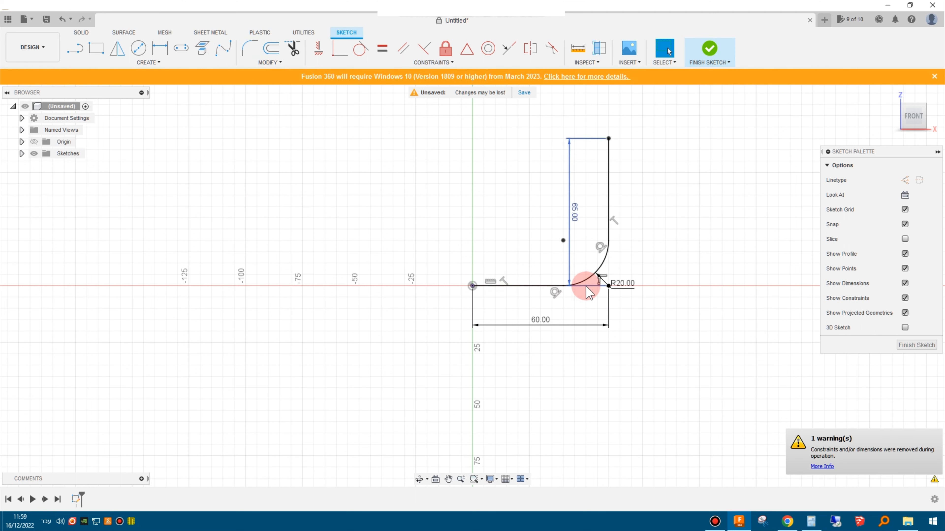
# - Offset the filleted L-shaped chain outward by 6 mm
pyautogui.click(271, 48)
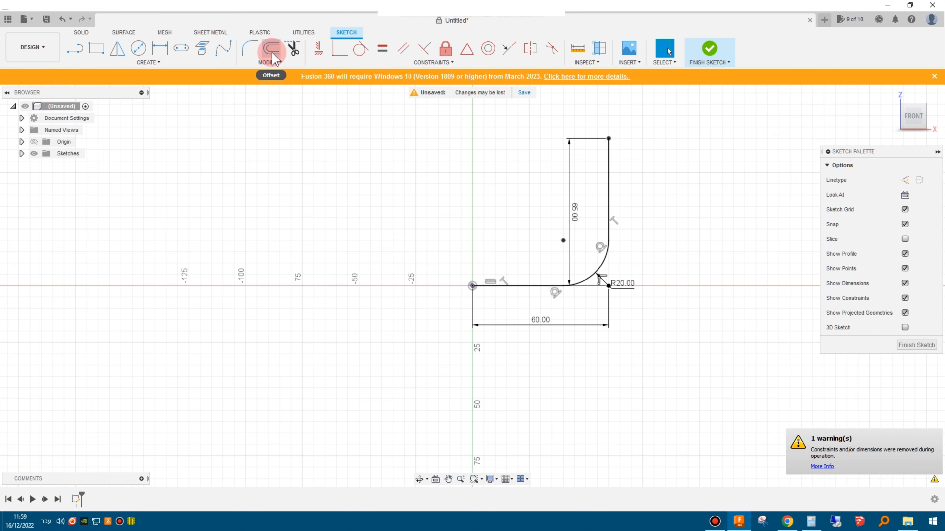
pyautogui.click(607, 182)
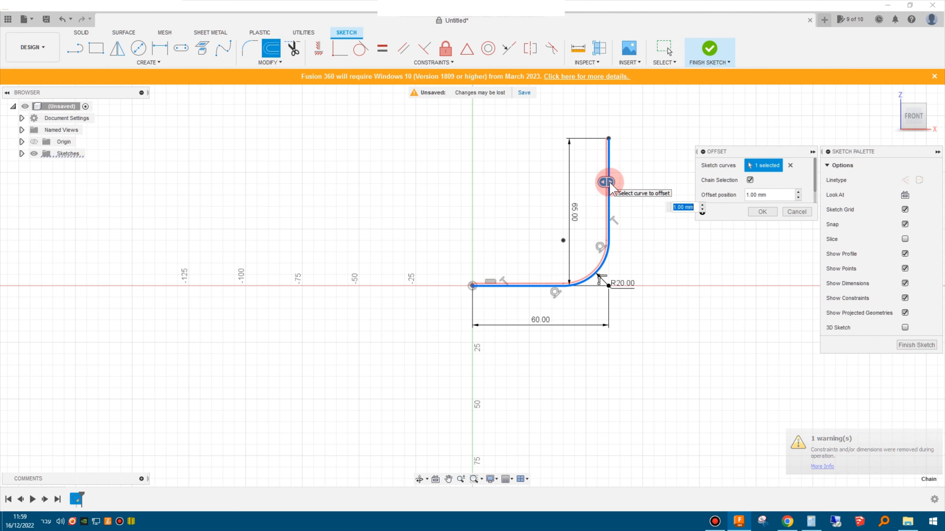
pyautogui.write('6')
pyautogui.press('Return')
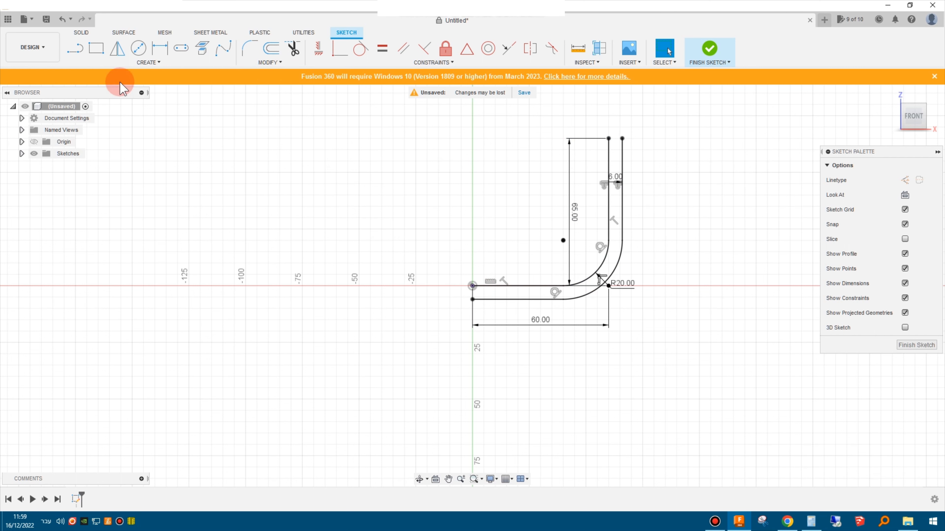
# - Close both open ends of the first L-shaped profile with short lines between the original and offset curves
pyautogui.click(75, 47)
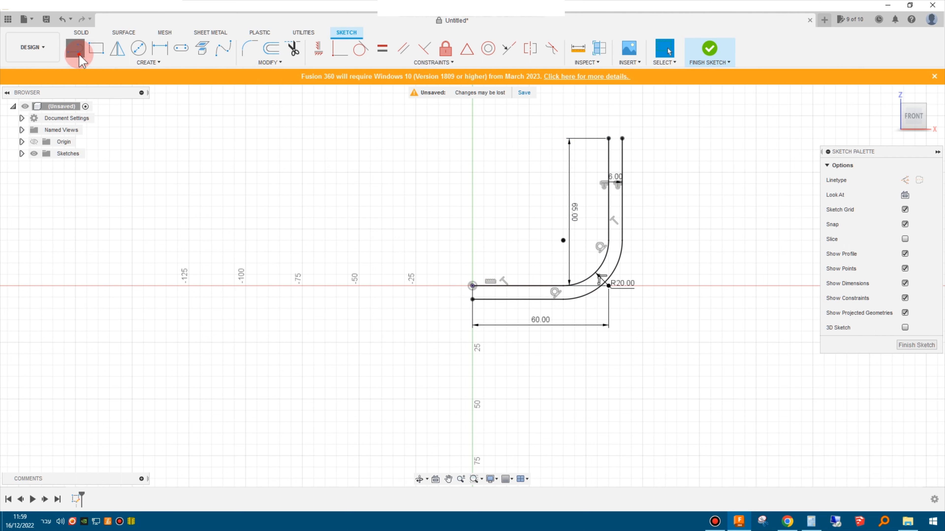
pyautogui.click(471, 285)
pyautogui.click(602, 140)
pyautogui.click(621, 139)
pyautogui.press('Escape')
# - Draw a 100 mm horizontal line starting on the vertical axis just below the first profile
pyautogui.moveTo(586, 342); pyautogui.dragTo(497, 339, button='middle')
pyautogui.press('l')
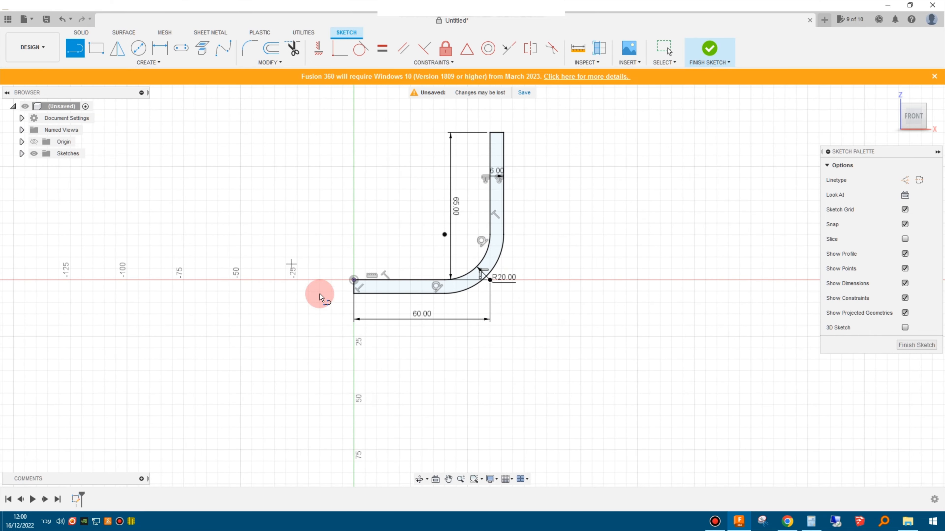
pyautogui.scroll(6, 341, 320)
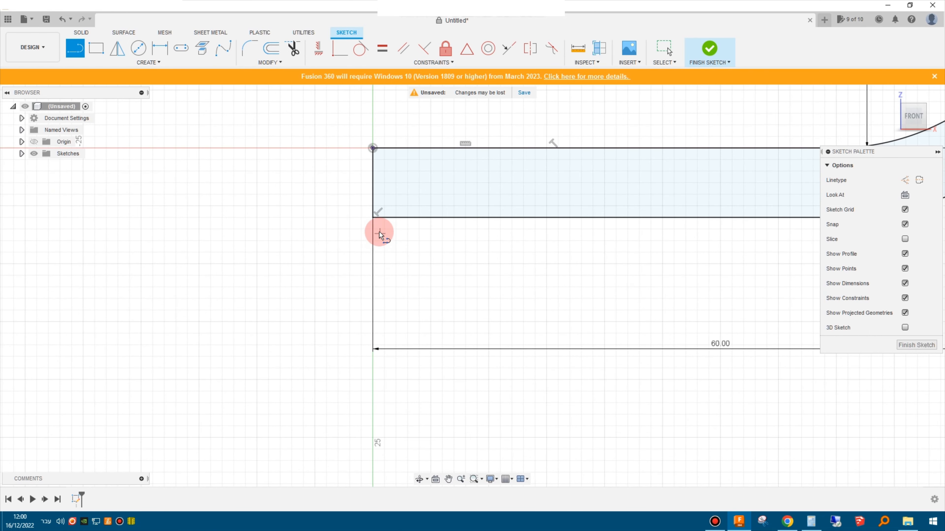
pyautogui.scroll(2, 374, 237)
pyautogui.click(372, 228)
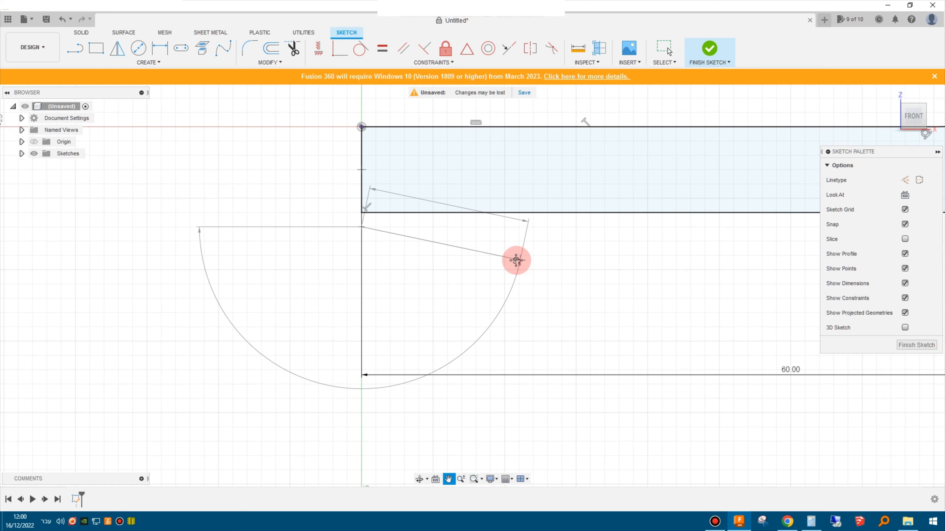
pyautogui.moveTo(512, 259); pyautogui.dragTo(148, 281, button='middle')
pyautogui.write('100')
pyautogui.press('Return')
pyautogui.press('Escape')
pyautogui.scroll(-3, 609, 245)
pyautogui.scroll(-4, 609, 245)
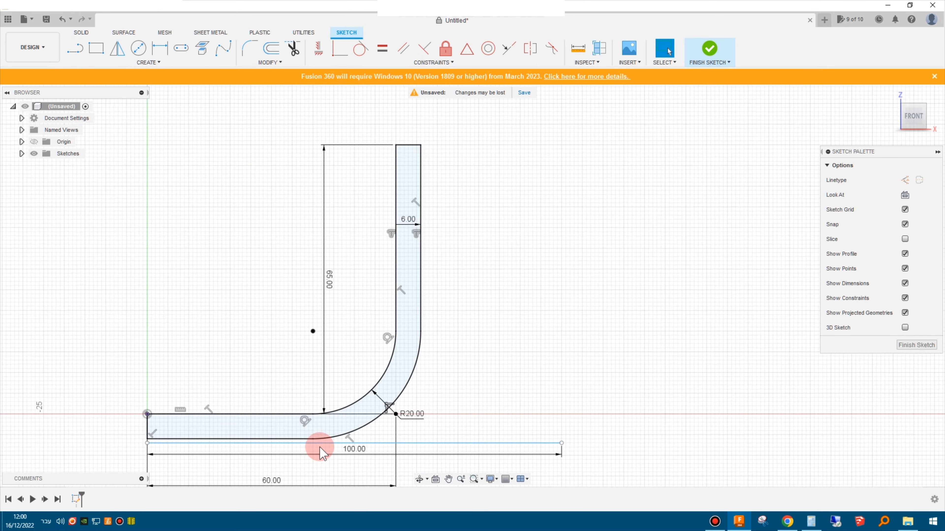
# - Draw a 30 mm vertical line upward from the free end of the 100 mm line
pyautogui.moveTo(316, 443)
pyautogui.mouseDown(button='middle')
pyautogui.moveTo(400, 401)
pyautogui.moveTo(319, 372)
pyautogui.mouseUp(button='middle')
pyautogui.click(74, 48)
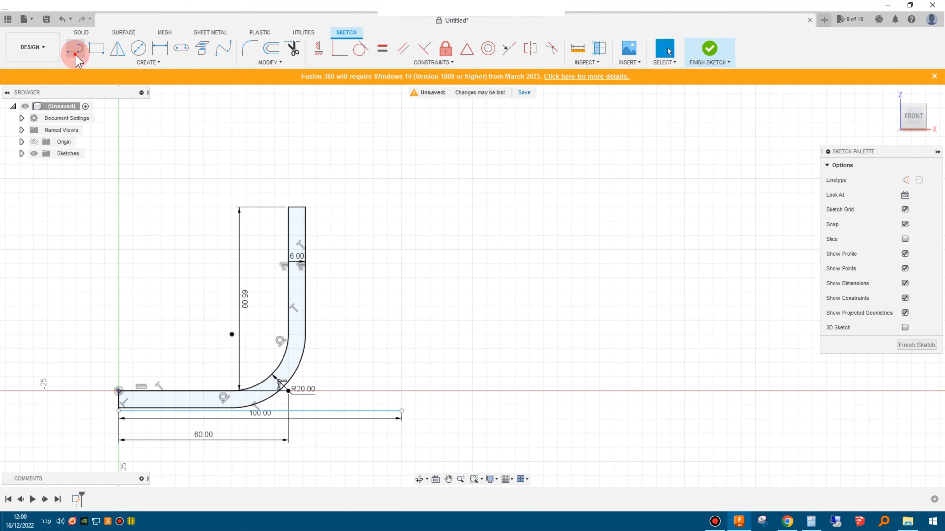
pyautogui.click(404, 412)
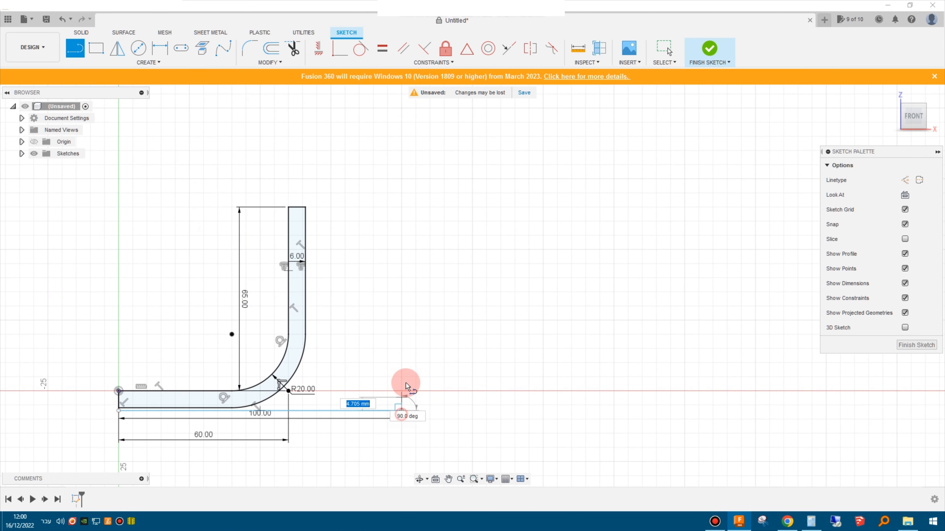
pyautogui.write('30')
pyautogui.press('Return')
pyautogui.press('Escape')
# - Fillet the corner between the 100 mm and 30 mm lines with a 10 mm radius
pyautogui.moveTo(619, 264)
pyautogui.mouseDown(button='middle')
pyautogui.moveTo(736, 208)
pyautogui.moveTo(780, 219)
pyautogui.mouseUp(button='middle')
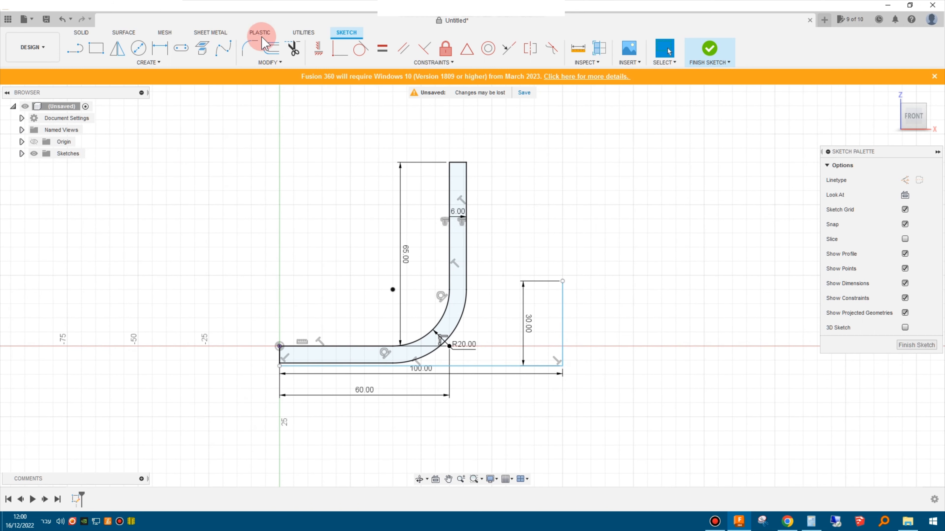
pyautogui.click(256, 56)
pyautogui.click(550, 303)
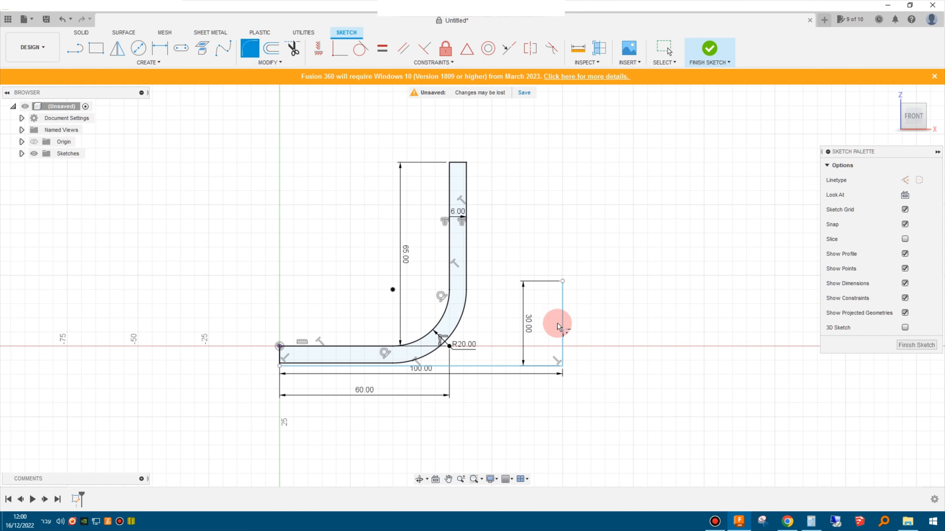
pyautogui.click(558, 343)
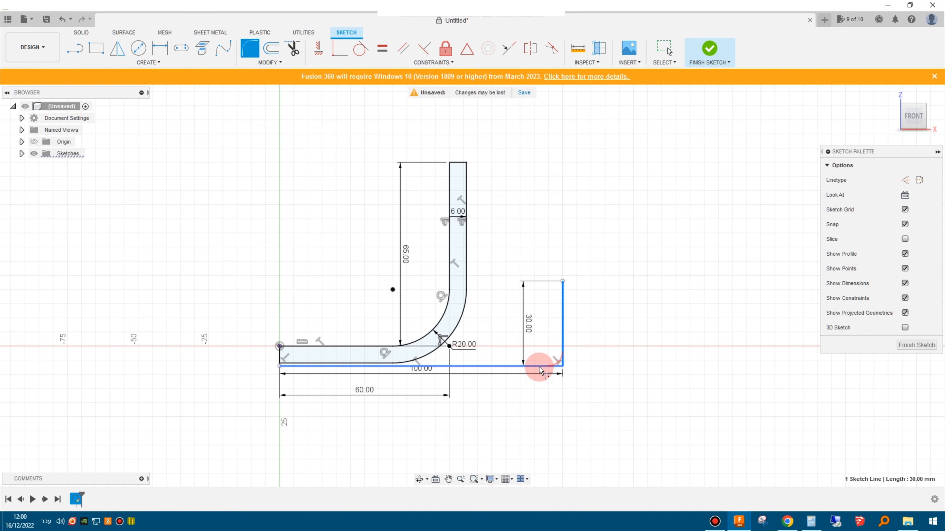
pyautogui.write('10')
pyautogui.press('Return')
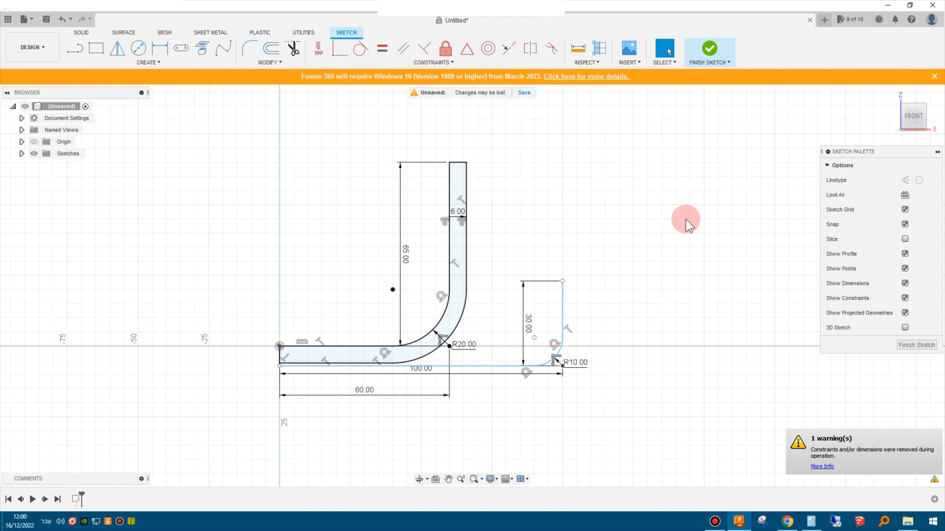
# - Offset the second L-shaped chain outward by 6 mm
pyautogui.moveTo(526, 360); pyautogui.dragTo(525, 343, button='middle')
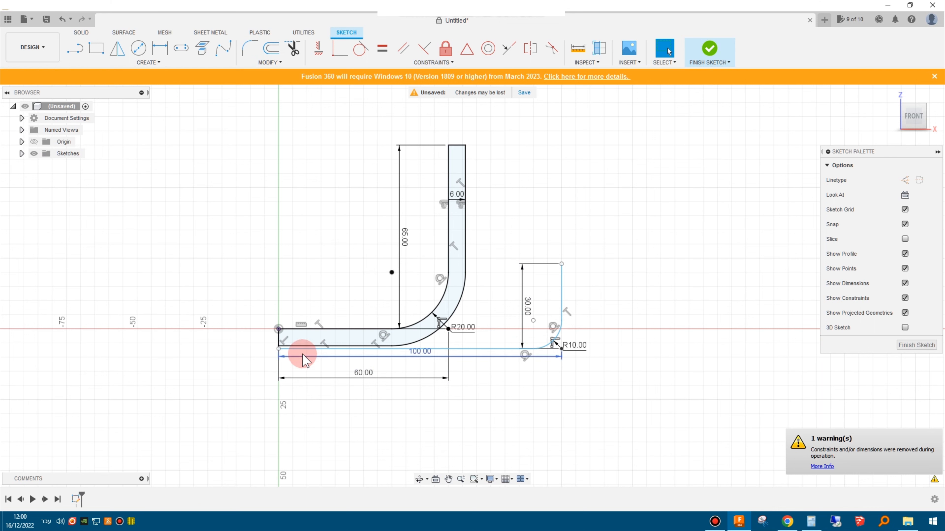
pyautogui.click(274, 49)
pyautogui.click(560, 292)
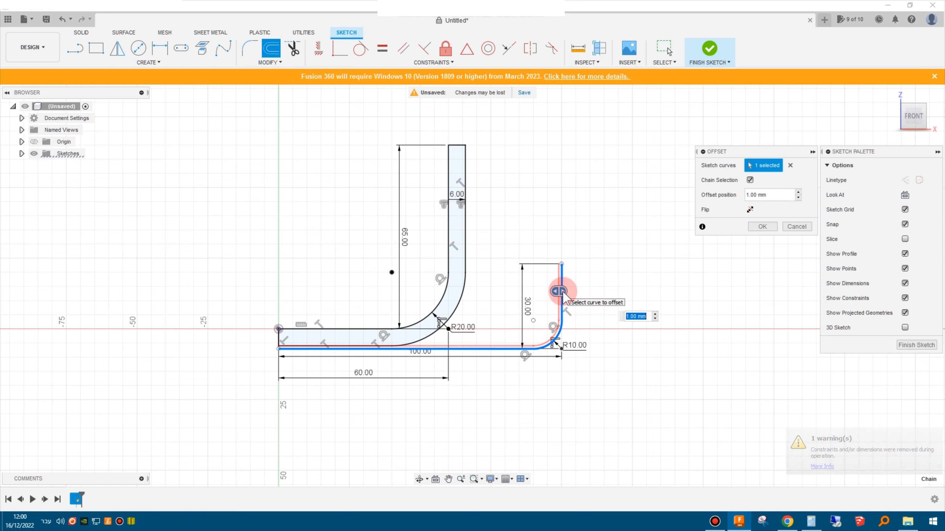
pyautogui.write('6')
pyautogui.press('Return')
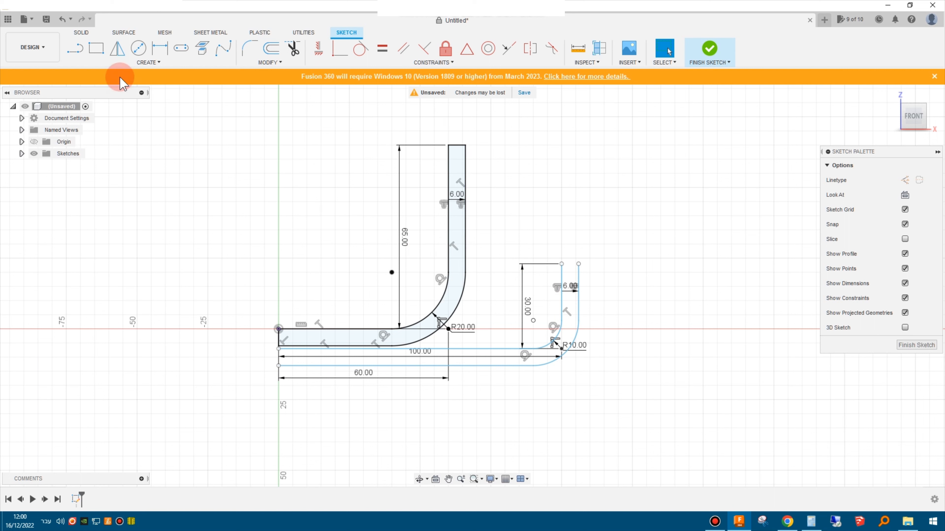
# - Close both open ends of the second L-shaped profile with short lines
pyautogui.click(77, 48)
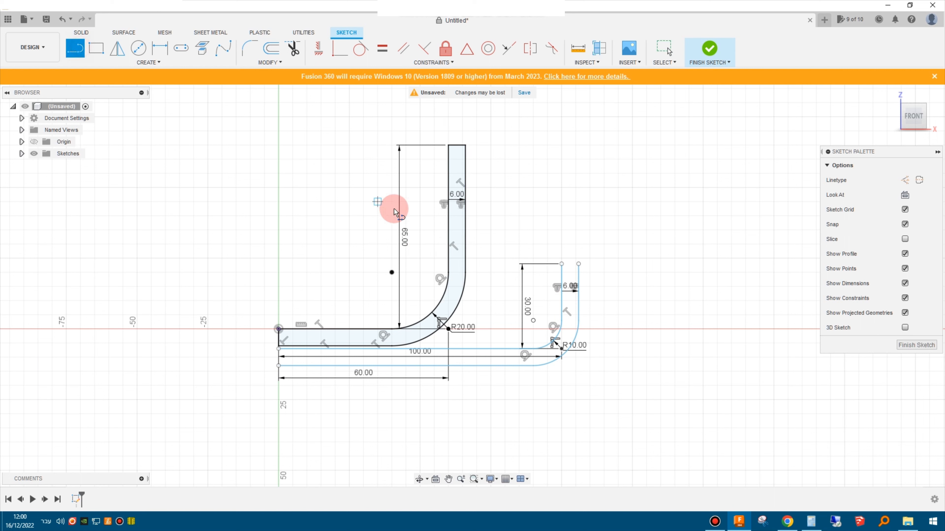
pyautogui.click(578, 264)
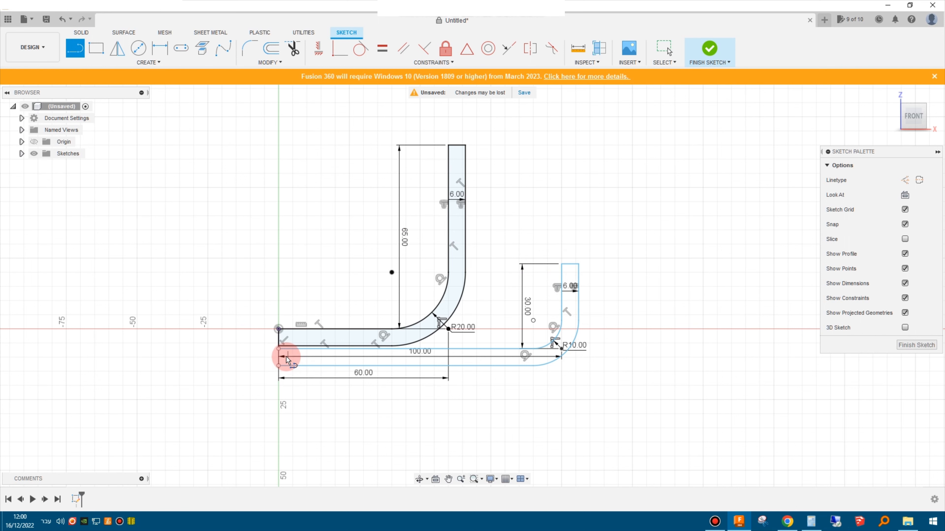
pyautogui.click(279, 366)
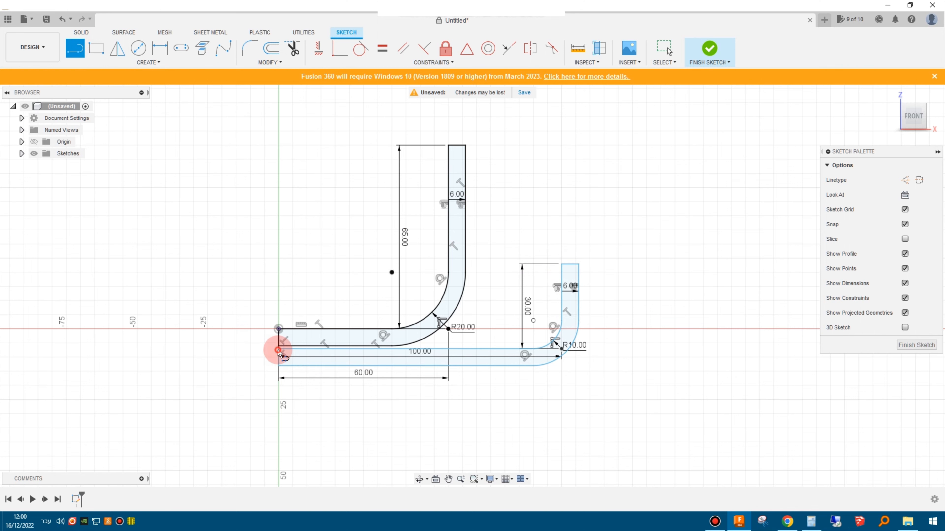
# - Draw a 130 mm horizontal line starting on the vertical axis just below the second profile
pyautogui.moveTo(520, 461)
pyautogui.mouseDown(button='middle')
pyautogui.moveTo(460, 382)
pyautogui.moveTo(441, 390)
pyautogui.mouseUp(button='middle')
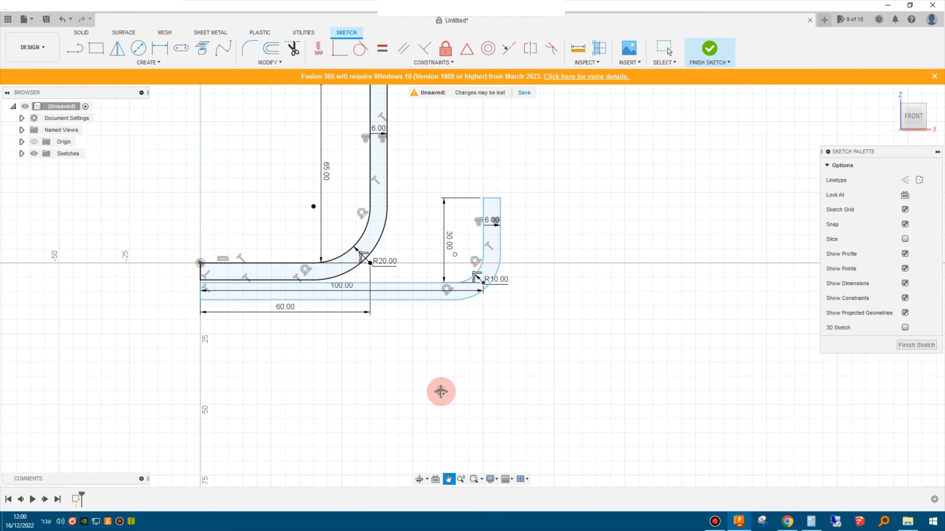
pyautogui.scroll(5, 193, 333)
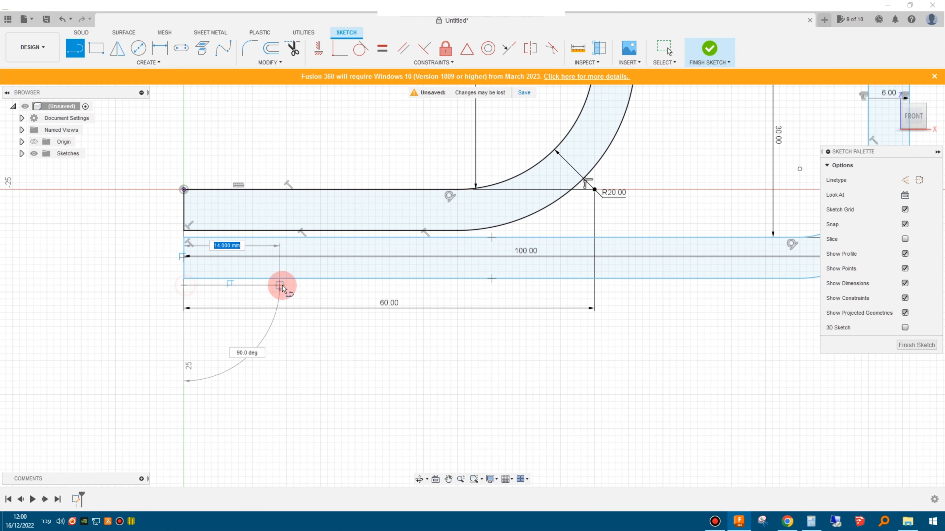
pyautogui.press('Escape')
pyautogui.scroll(-4, 329, 404)
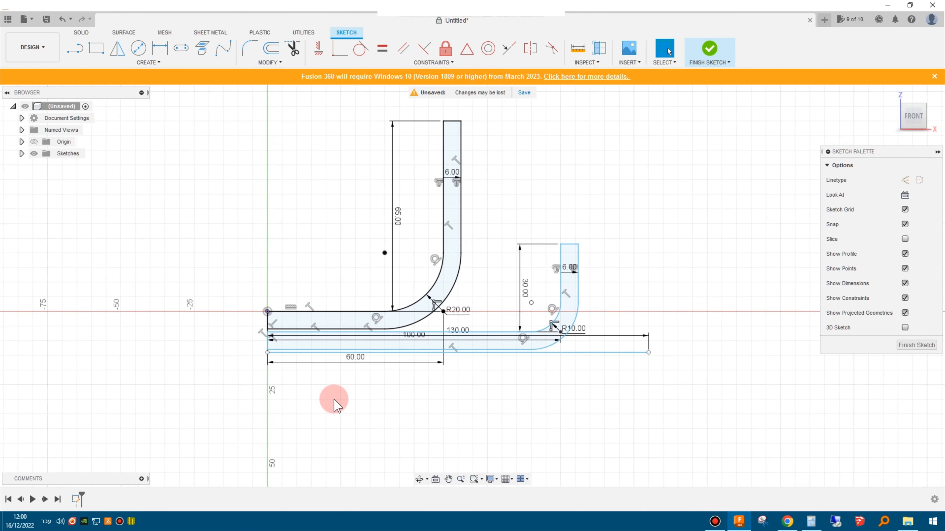
# - Draw a 28 mm vertical line upward from the free end of the 130 mm line
pyautogui.moveTo(334, 399); pyautogui.dragTo(163, 376, button='middle')
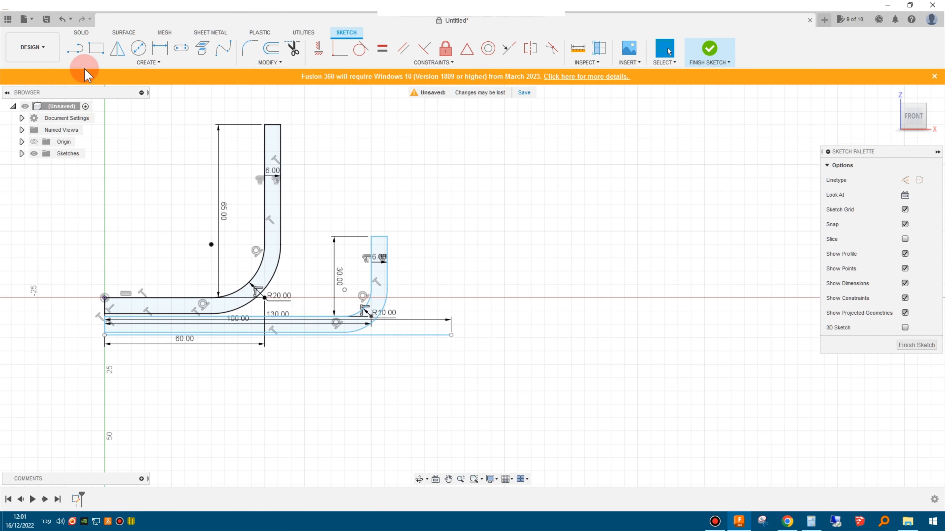
pyautogui.click(76, 48)
pyautogui.click(449, 320)
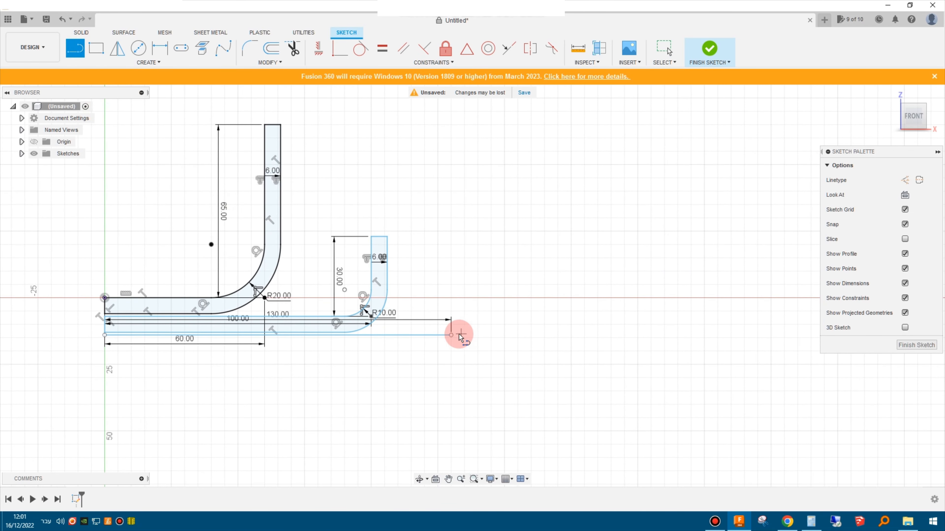
pyautogui.write('28')
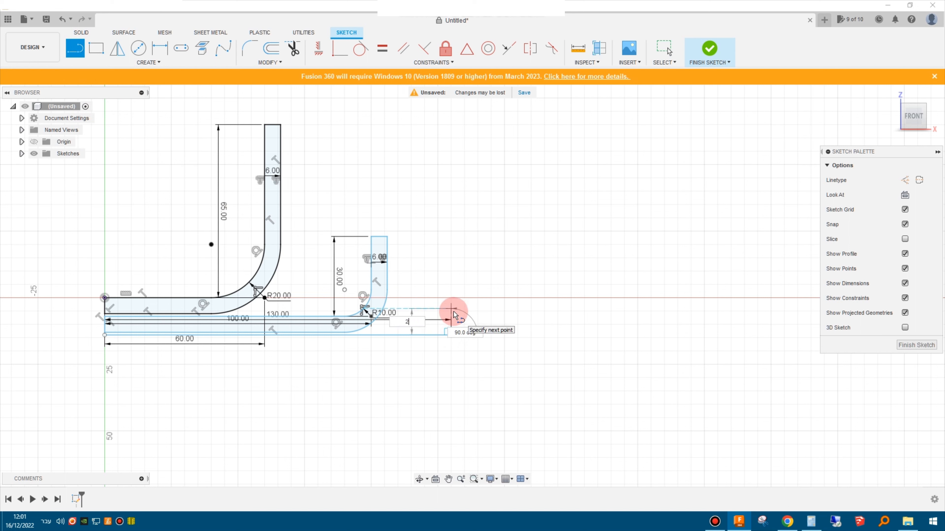
pyautogui.press('Return')
pyautogui.press('Escape')
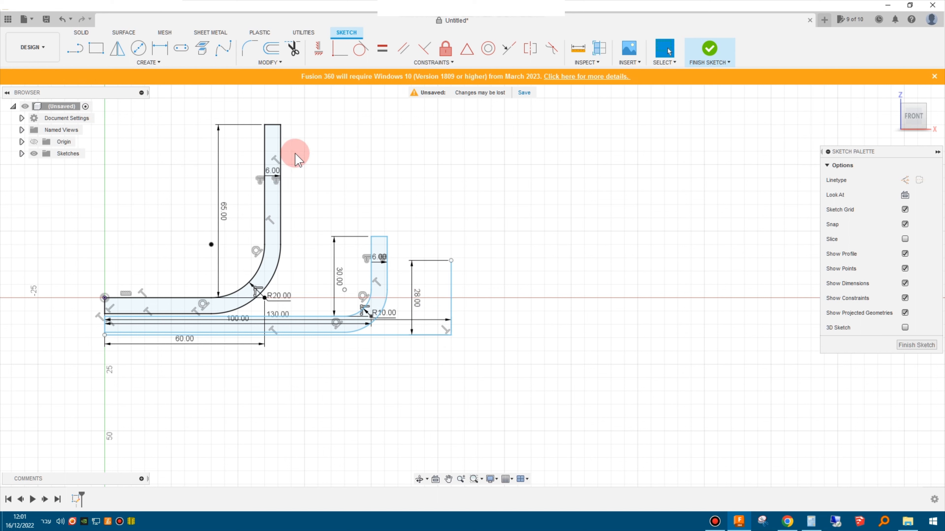
# - Fillet the corner between the 130 mm and 28 mm lines with an 8 mm radius
pyautogui.click(251, 50)
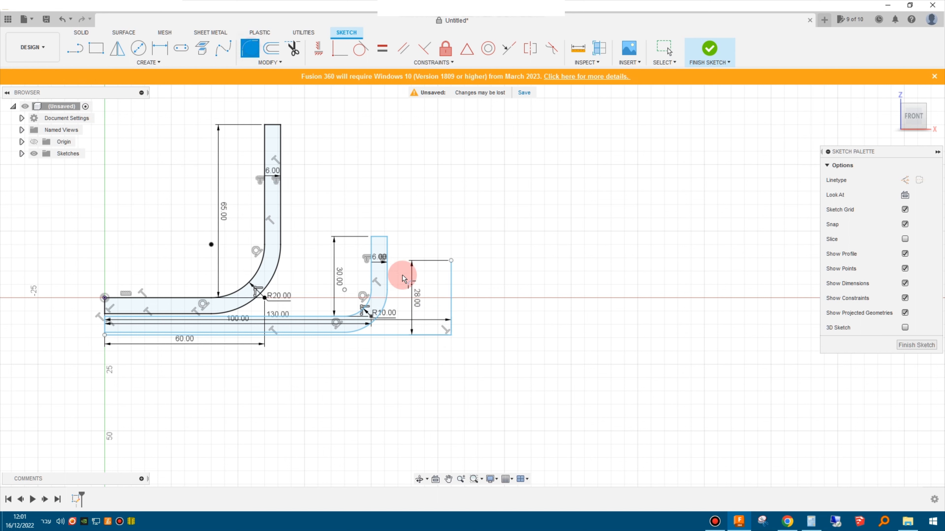
pyautogui.click(450, 311)
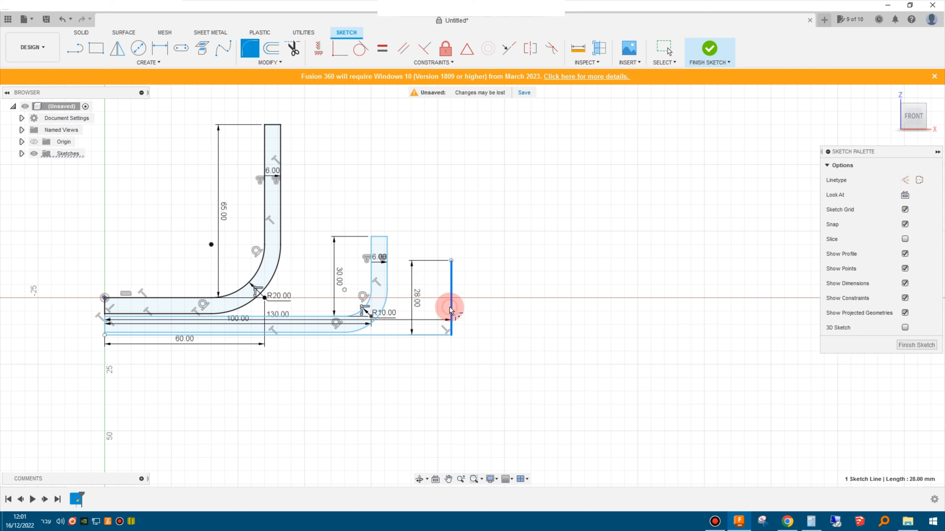
pyautogui.click(434, 335)
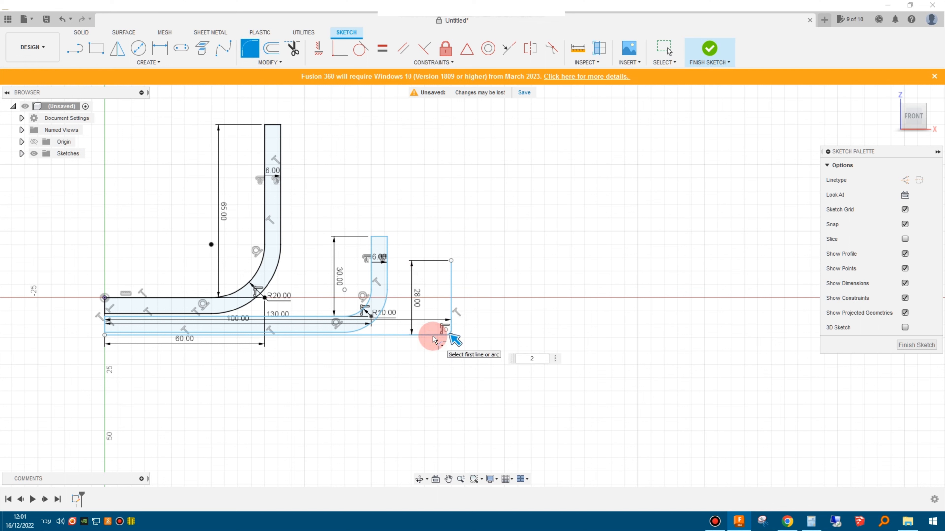
pyautogui.write('8')
pyautogui.press('Return')
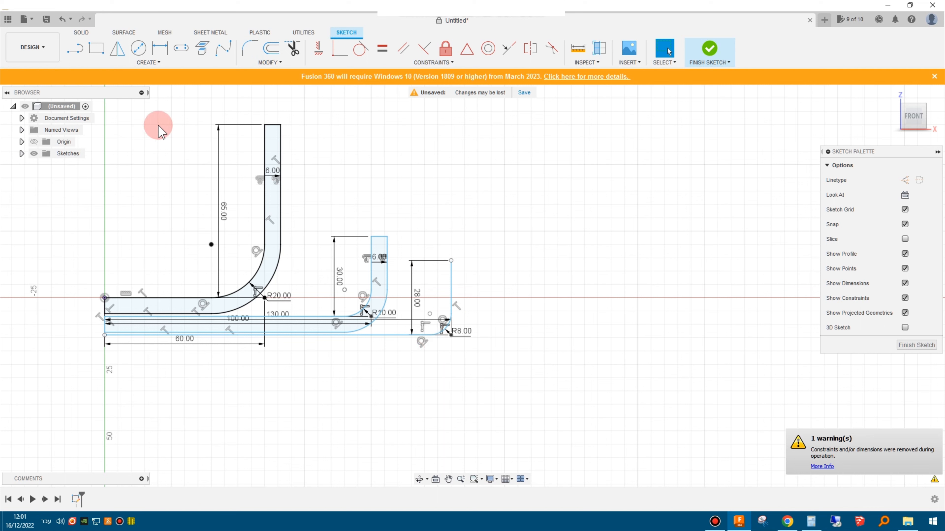
# - Offset the filleted 130 mm by 28 mm line chain 6 mm outward to form the third profile's thickness
pyautogui.click(267, 53)
pyautogui.click(451, 288)
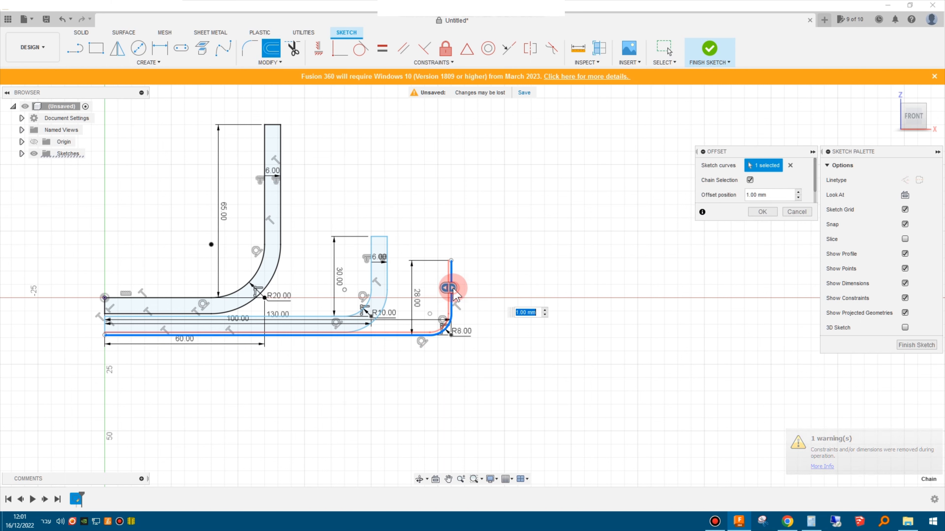
pyautogui.write('6')
pyautogui.press('Return')
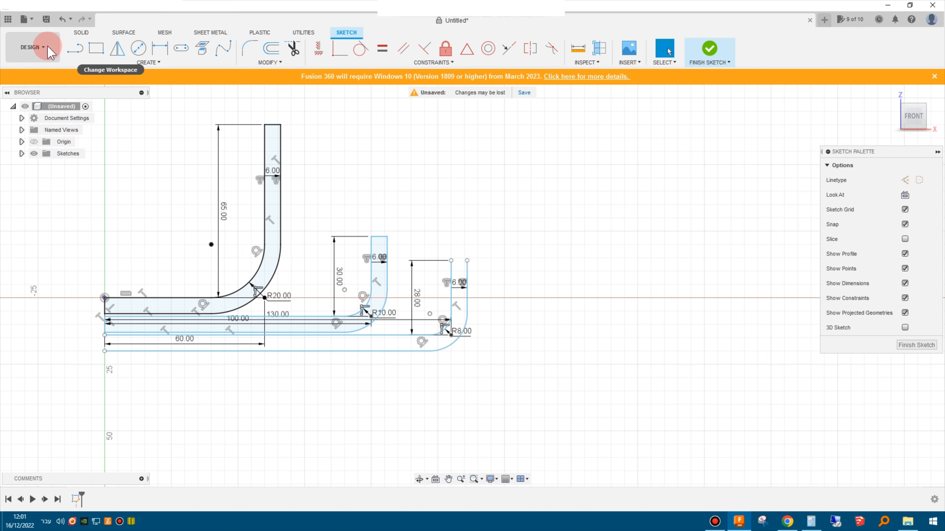
# - Close both open ends of the third L-shaped profile with short lines and finish the sketch
pyautogui.click(70, 52)
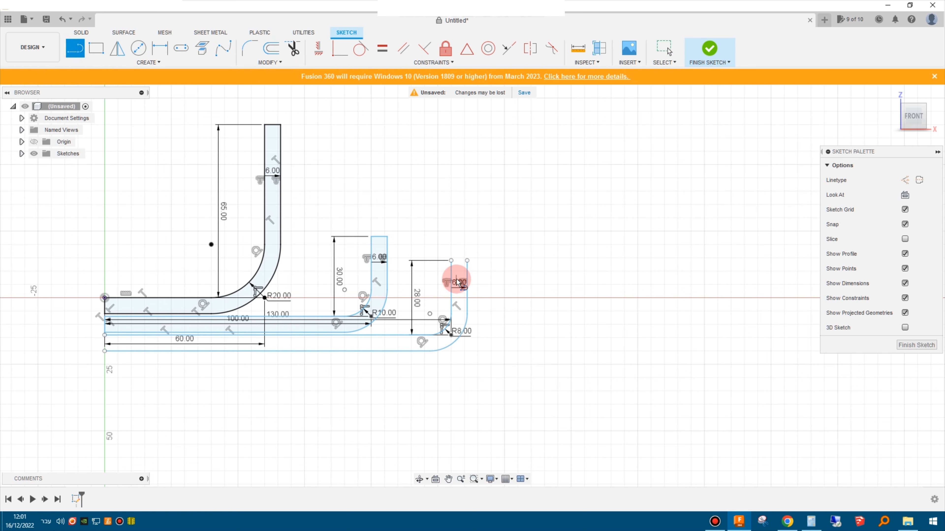
pyautogui.click(469, 260)
pyautogui.moveTo(214, 422); pyautogui.dragTo(376, 417, button='middle')
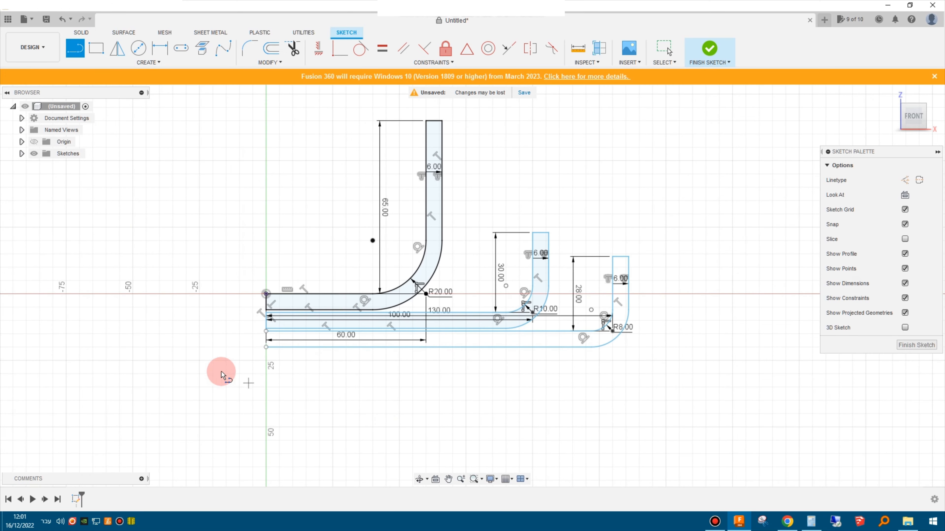
pyautogui.click(269, 346)
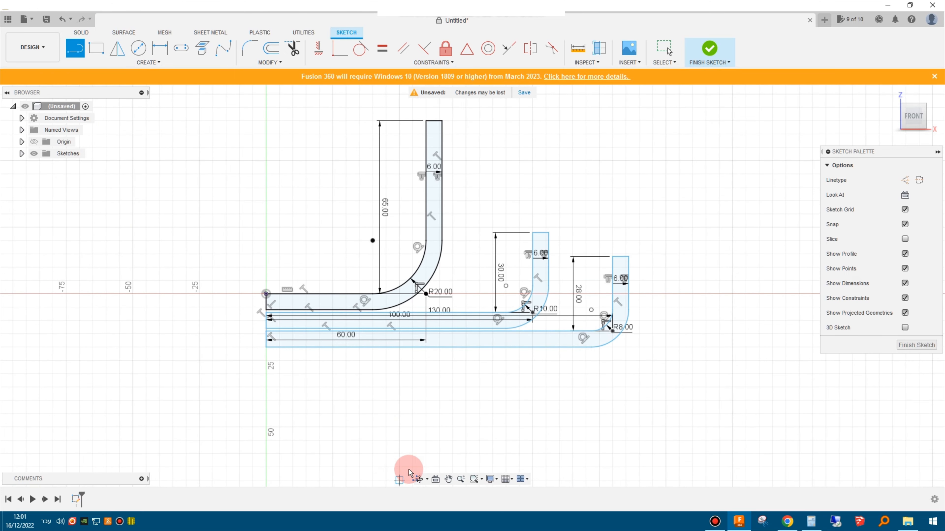
pyautogui.click(715, 56)
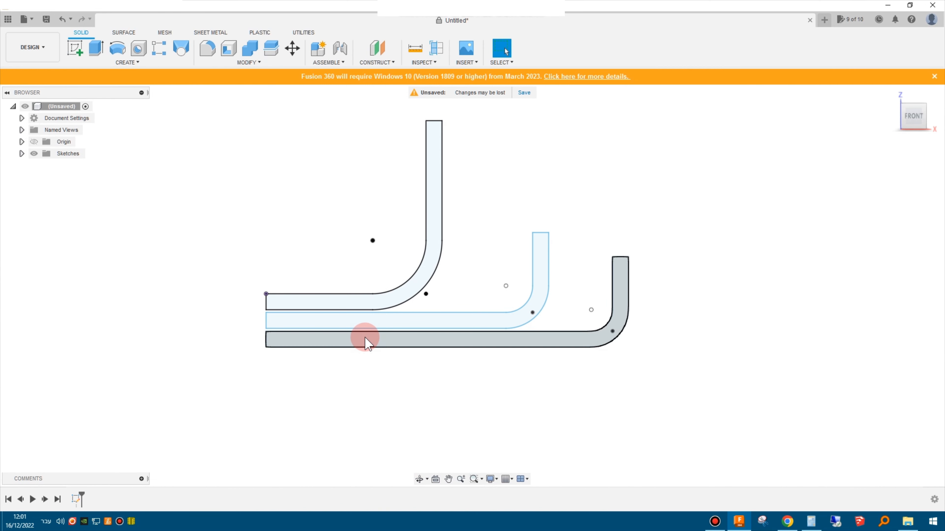
# - Revolve all three L-shaped profiles 360 degrees around the vertical Z axis as new bodies
pyautogui.keyDown('shift'); pyautogui.moveTo(379, 338); pyautogui.dragTo(353, 306, button='middle'); pyautogui.keyUp('shift')
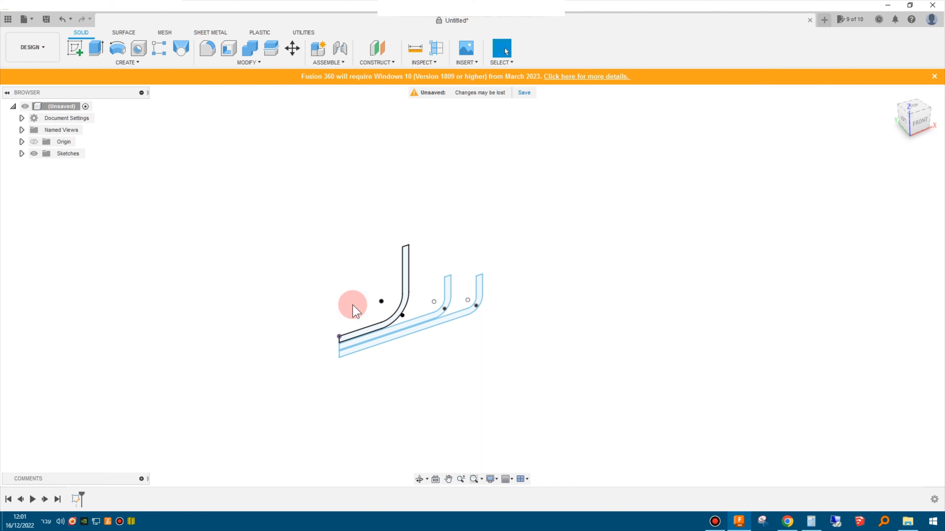
pyautogui.click(122, 56)
pyautogui.click(364, 345)
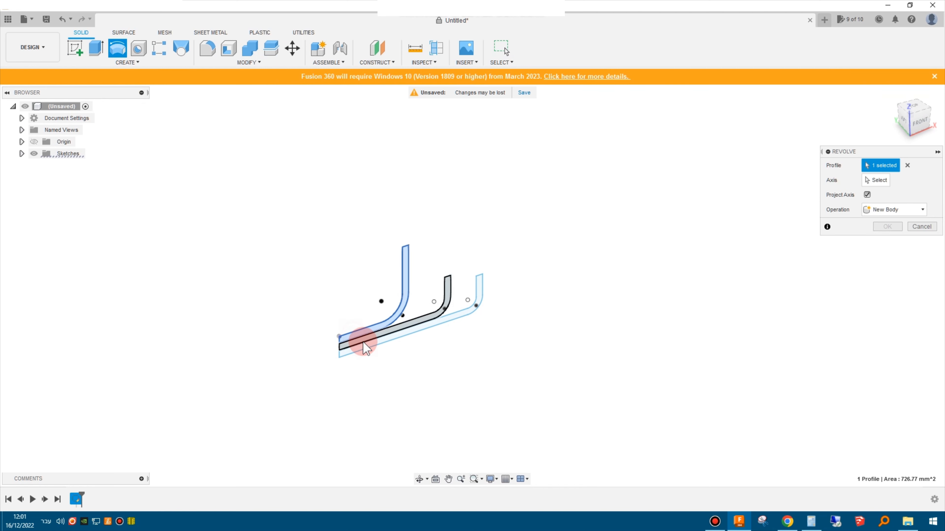
pyautogui.click(364, 346)
pyautogui.click(365, 350)
pyautogui.click(876, 180)
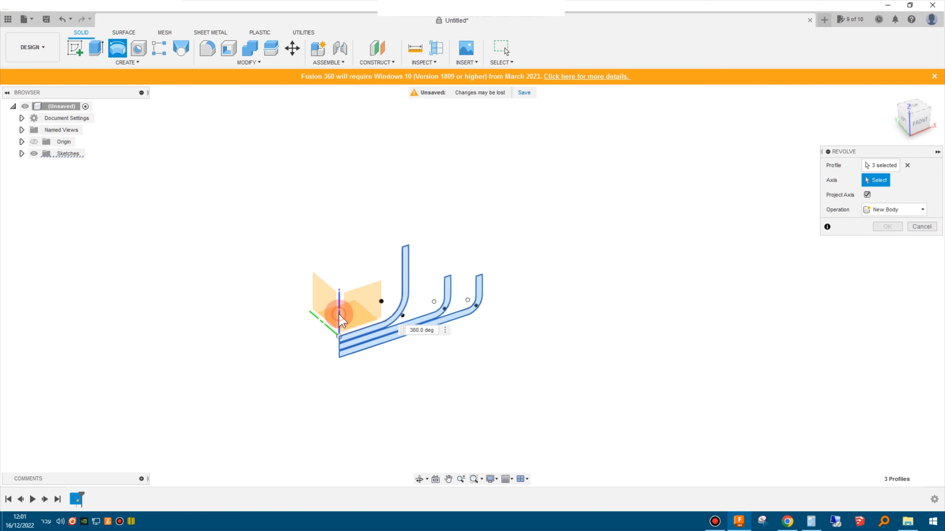
pyautogui.click(339, 315)
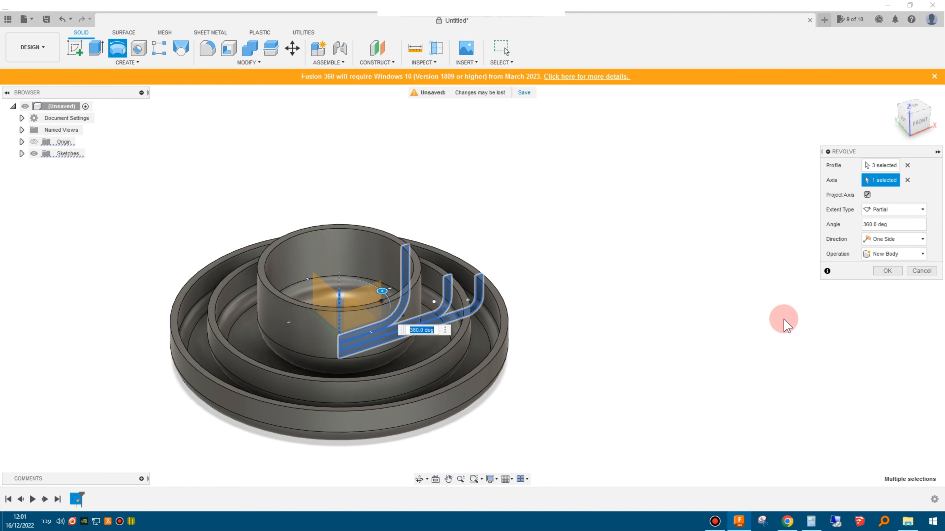
pyautogui.click(887, 272)
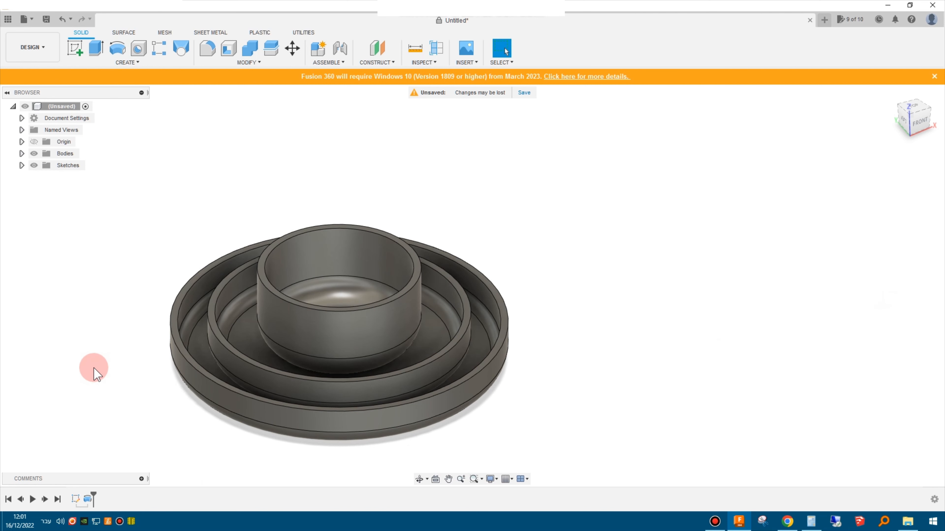
# - Fillet the outer rim edges of the bowl and both plates
pyautogui.click(207, 48)
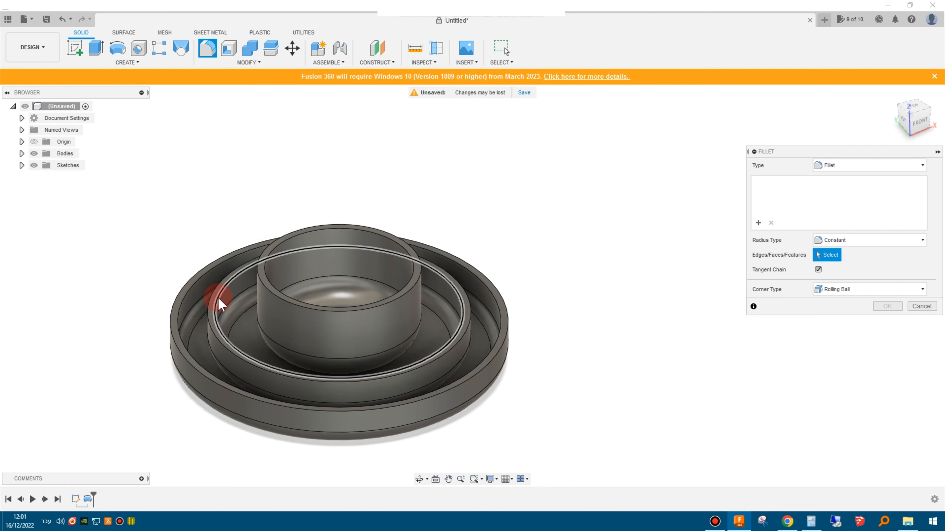
pyautogui.click(211, 295)
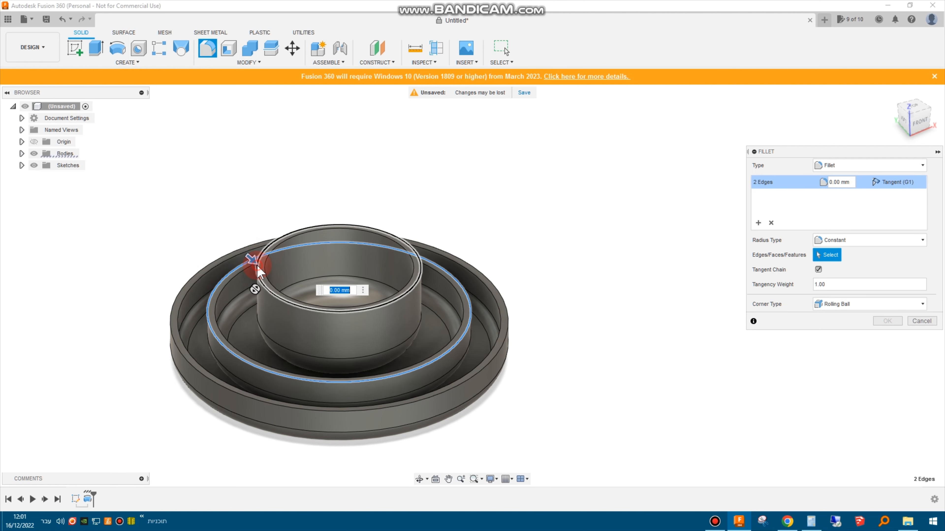
pyautogui.click(172, 320)
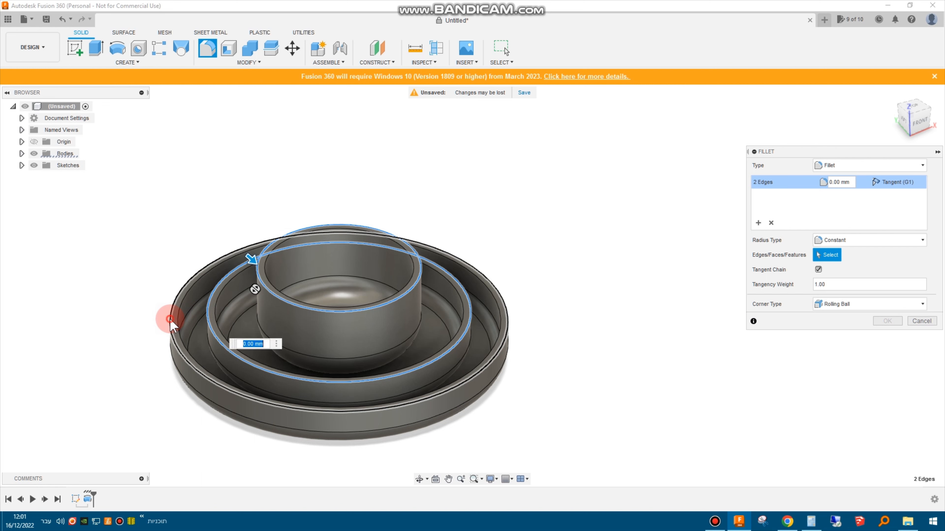
pyautogui.click(212, 389)
pyautogui.press('Return')
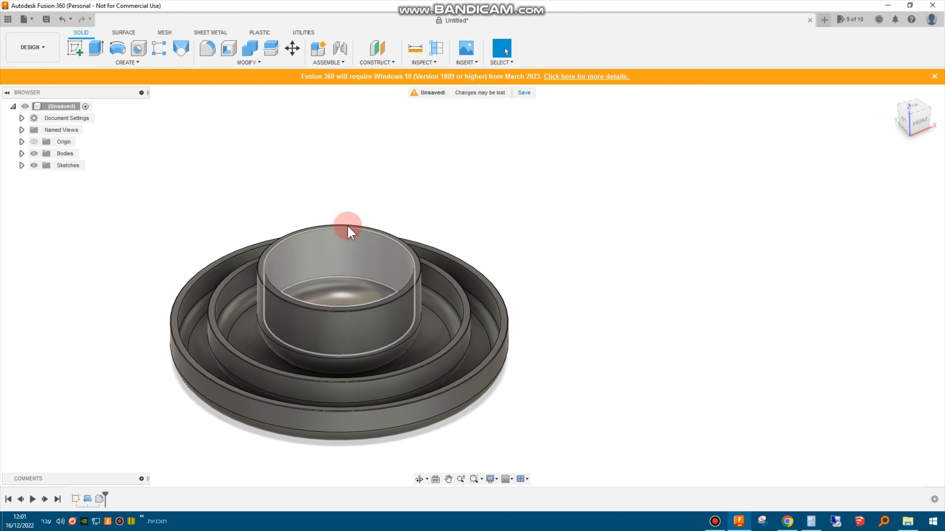
# - Fillet the inner rim edges of the bowl and both plates with a 2 mm radius
pyautogui.click(209, 52)
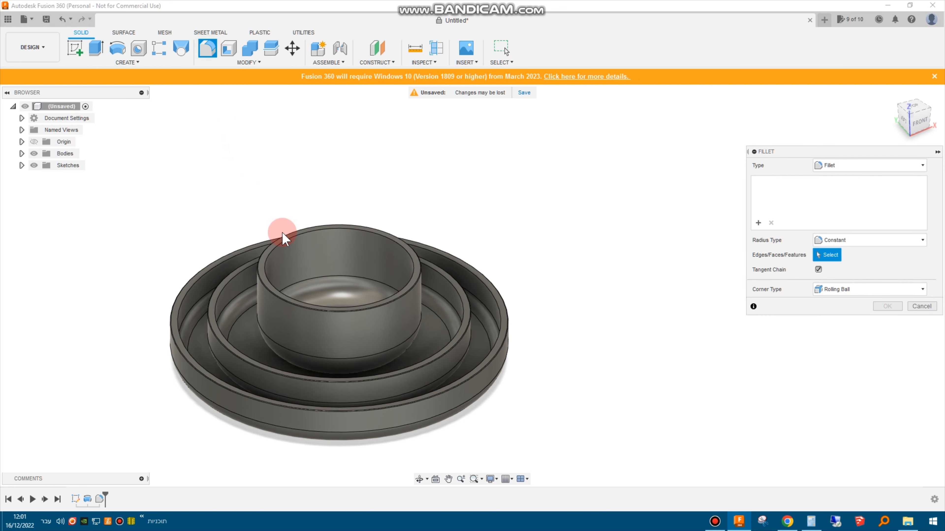
pyautogui.click(277, 242)
pyautogui.click(227, 314)
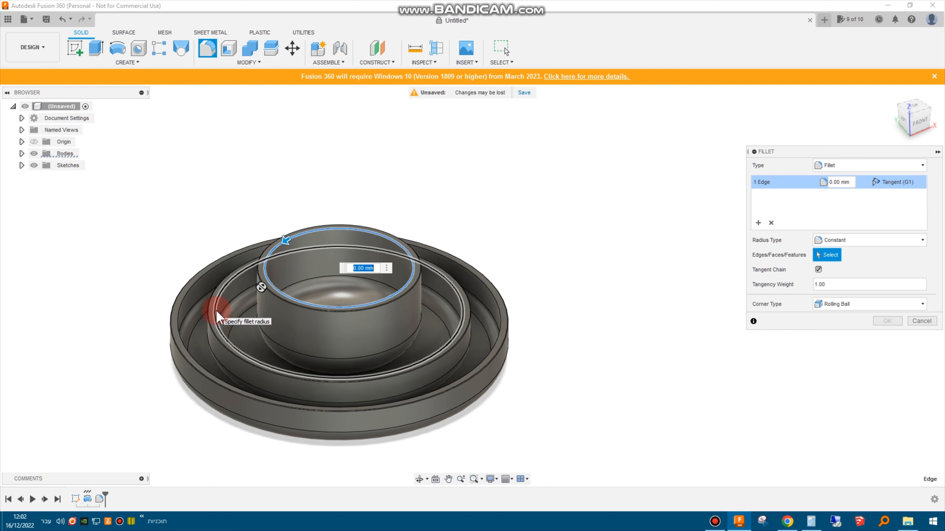
pyautogui.click(179, 324)
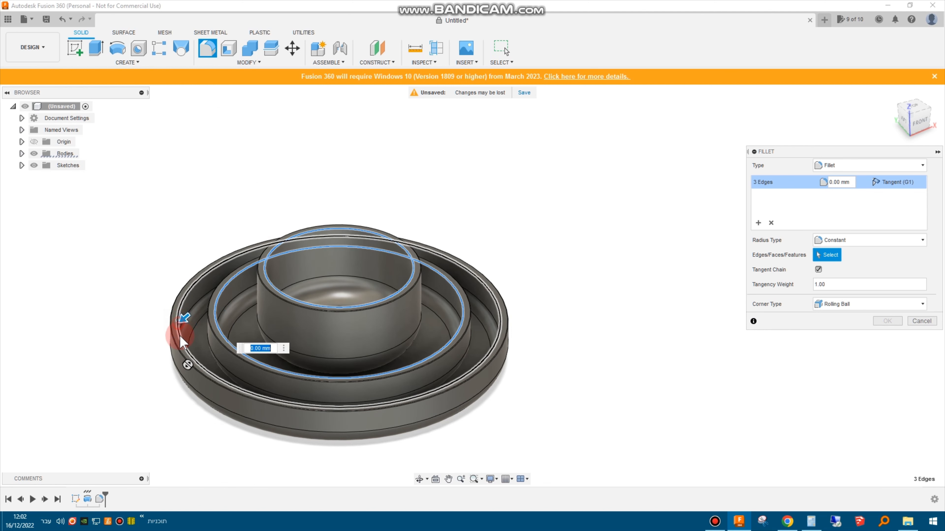
pyautogui.write('2')
pyautogui.press('Return')
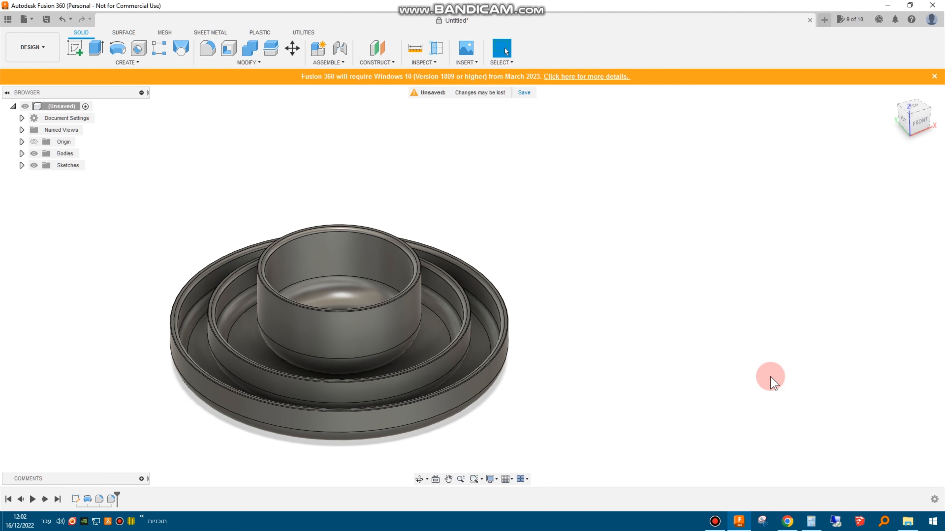
# - Apply the Polymide (Kapton) appearance to the central bowl, Body1
pyautogui.keyDown('shift'); pyautogui.moveTo(726, 399); pyautogui.dragTo(723, 359, button='middle'); pyautogui.keyUp('shift')
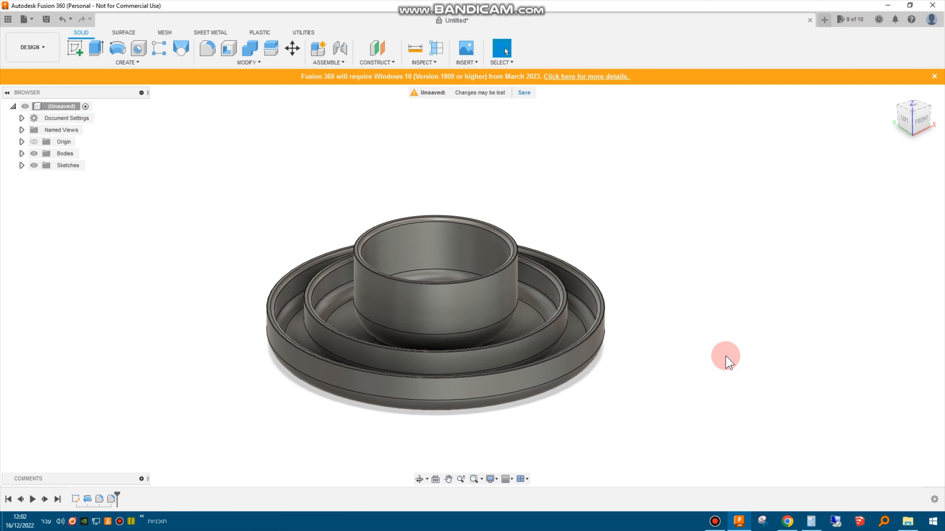
pyautogui.click(22, 153)
pyautogui.click(67, 178)
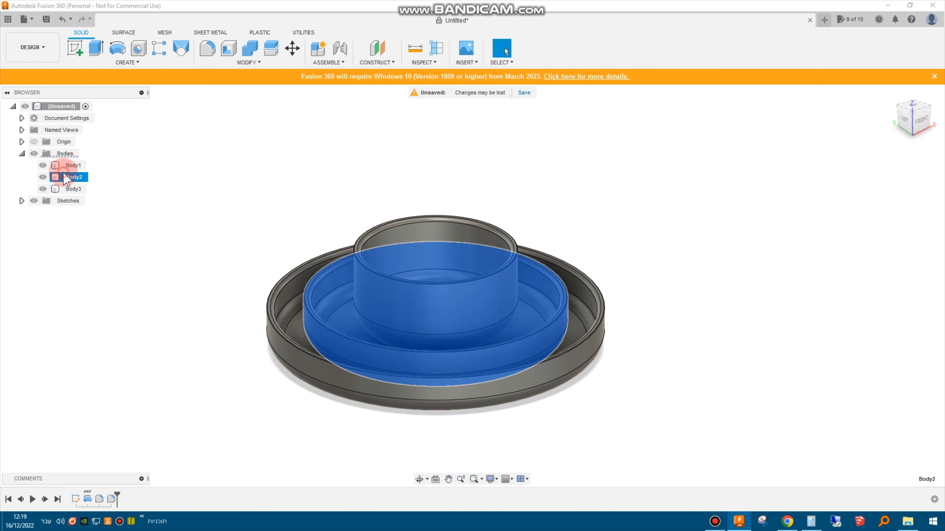
pyautogui.click(72, 166)
pyautogui.rightClick(73, 168)
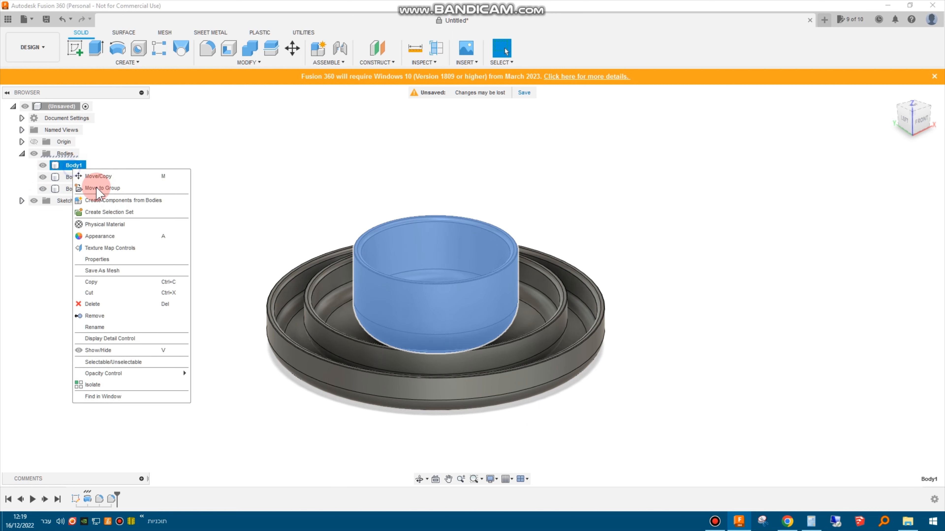
pyautogui.click(104, 236)
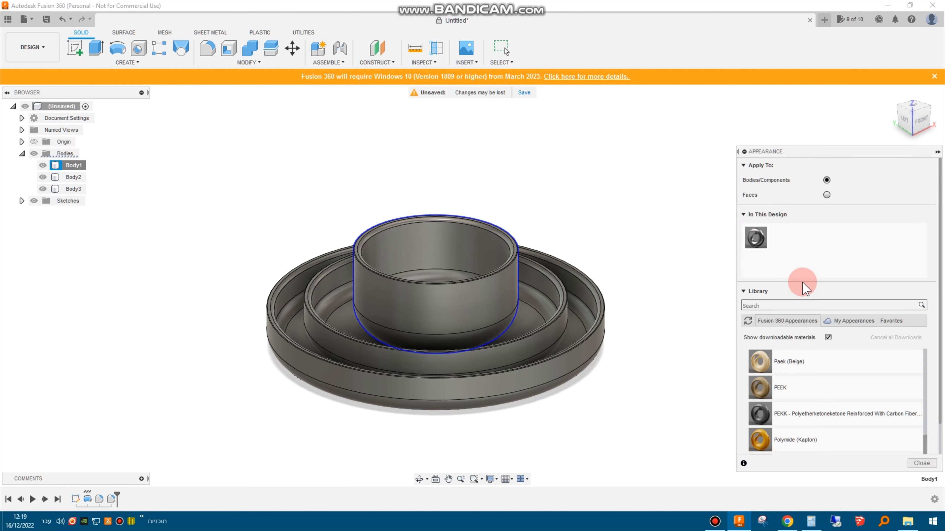
pyautogui.scroll(-1, 795, 410)
pyautogui.scroll(1, 794, 410)
pyautogui.moveTo(785, 438); pyautogui.dragTo(490, 316)
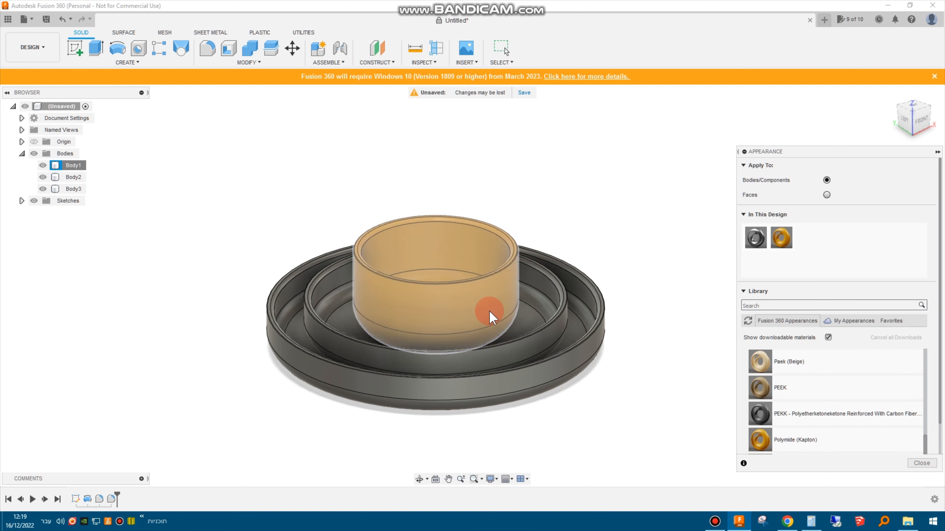
# - Duplicate the Polymide (Kapton) appearance, then apply the copy to the middle plate and the original to the outer plate
pyautogui.rightClick(786, 235)
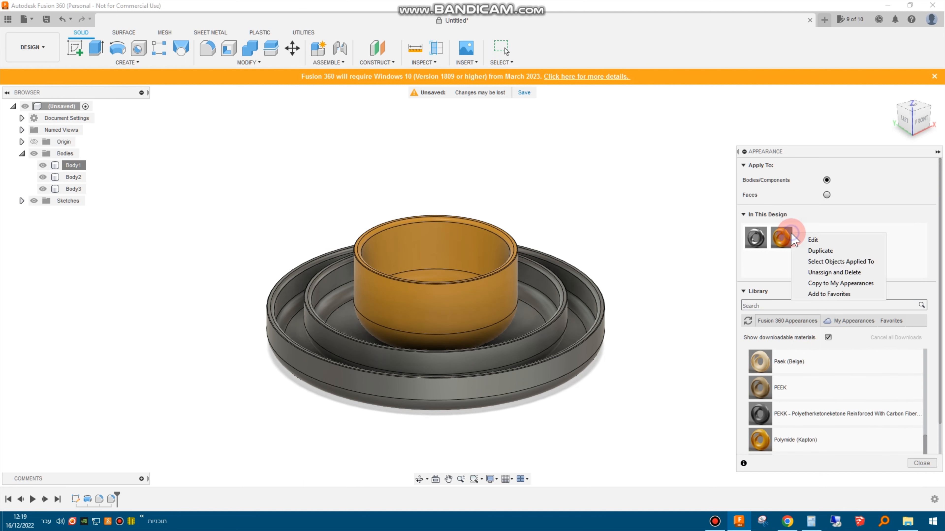
pyautogui.click(820, 252)
pyautogui.moveTo(811, 238); pyautogui.dragTo(539, 331)
pyautogui.click(789, 246)
pyautogui.moveTo(790, 246); pyautogui.dragTo(616, 354)
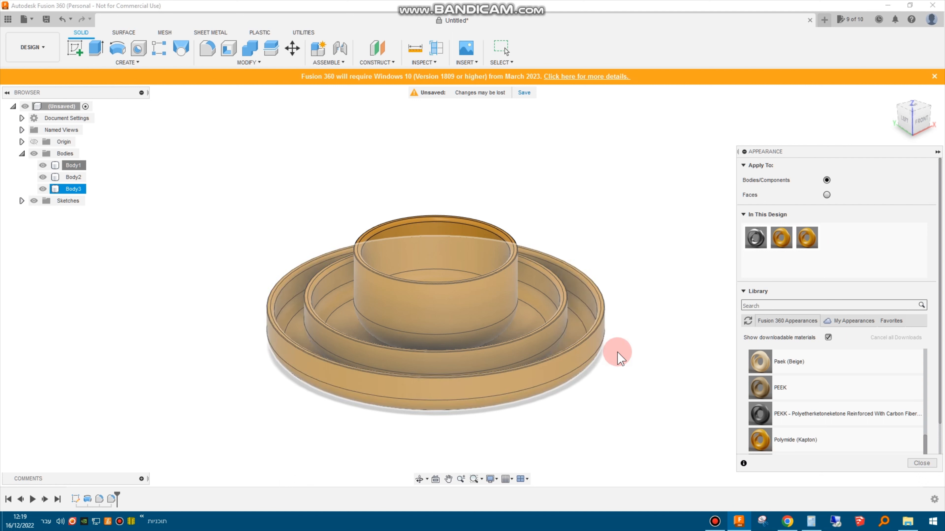
# - Change the colour of the duplicated appearance, Polymide (Kapton) (1), to blue with RGB 0, 166, 203
pyautogui.click(787, 241)
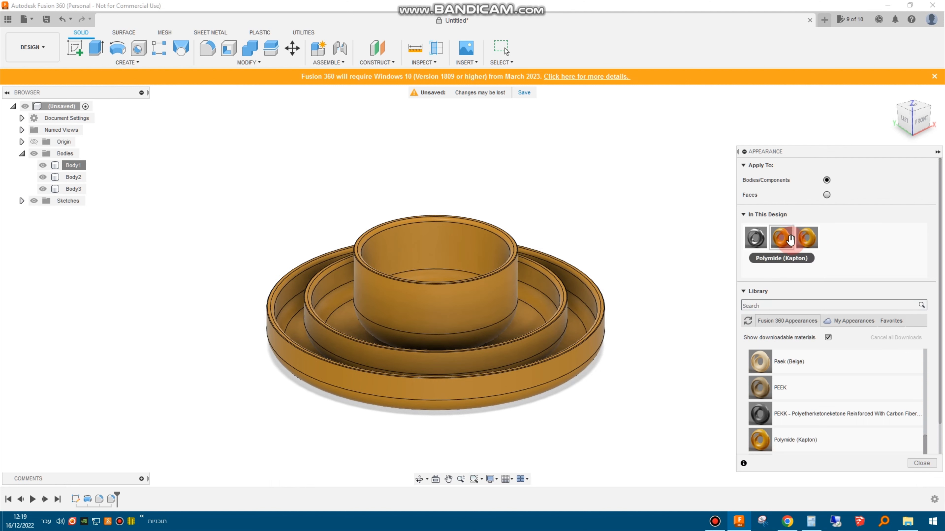
pyautogui.rightClick(791, 240)
pyautogui.click(815, 249)
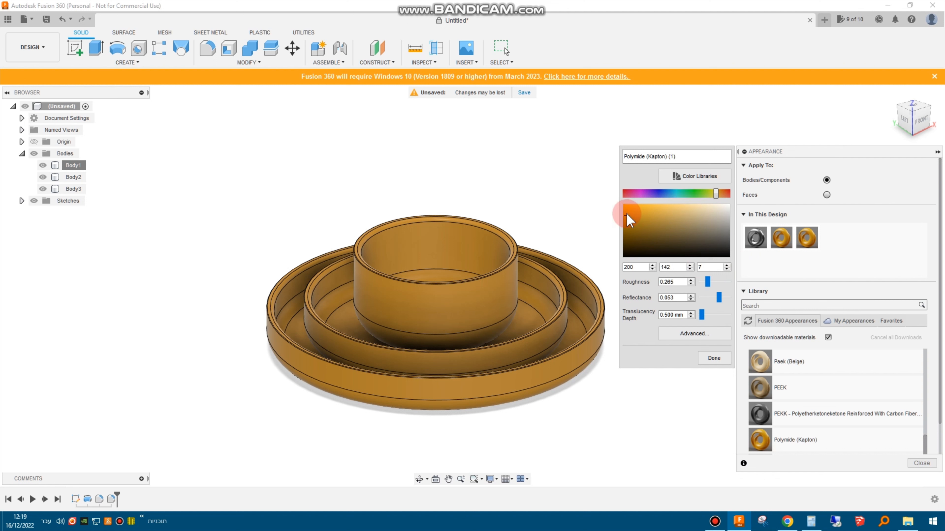
pyautogui.moveTo(699, 196); pyautogui.dragTo(674, 196)
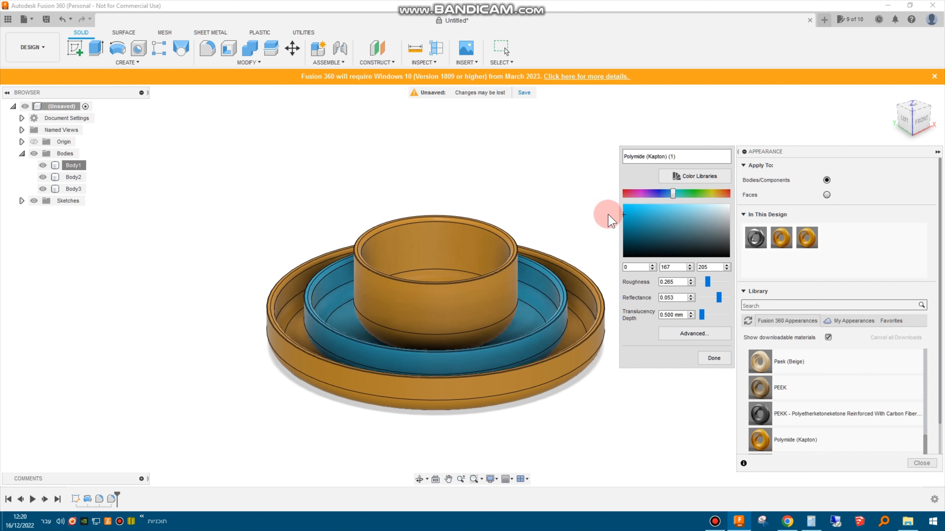
pyautogui.click(714, 357)
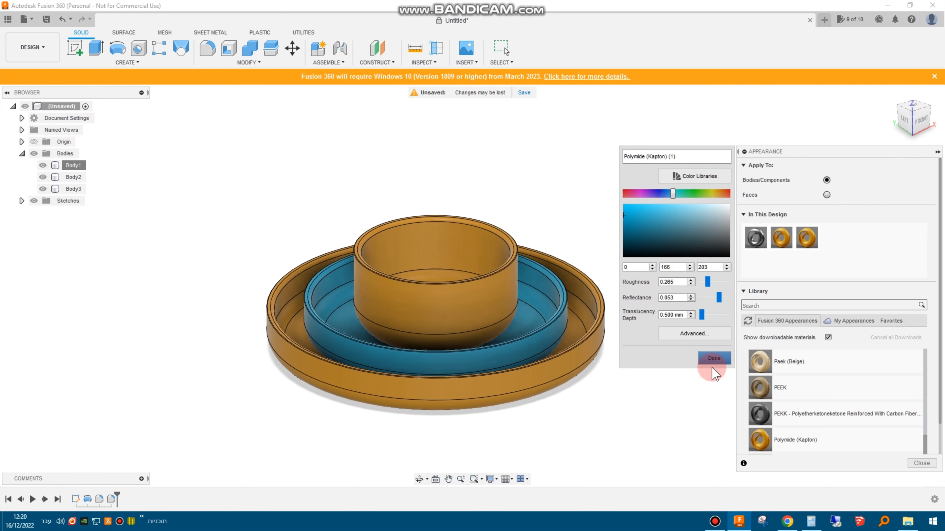
pyautogui.click(712, 358)
# - Apply the blue appearance to the outer plate and the bowl, and the original Polymide (Kapton) to the middle plate
pyautogui.click(785, 283)
pyautogui.moveTo(803, 240); pyautogui.dragTo(597, 354)
pyautogui.moveTo(806, 238); pyautogui.dragTo(465, 276)
pyautogui.moveTo(775, 244); pyautogui.dragTo(538, 321)
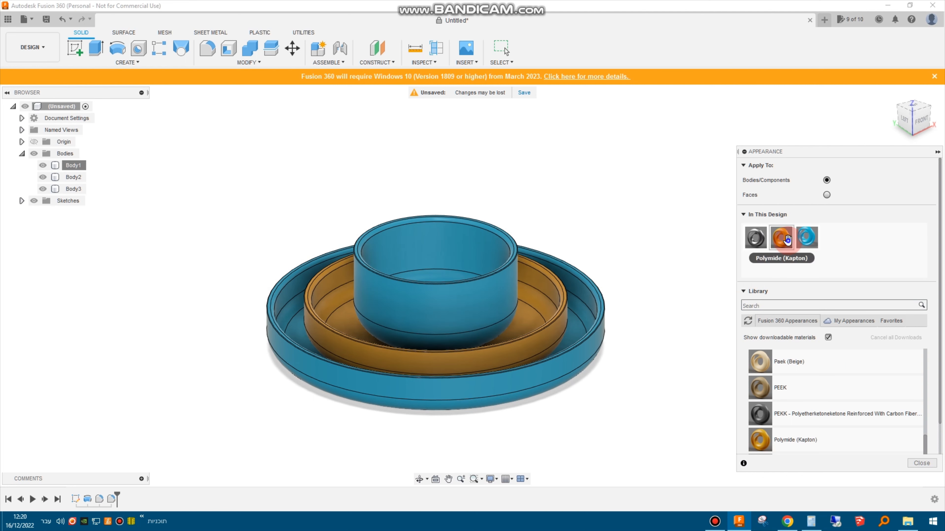
# - Change the colour of the original Polymide (Kapton) appearance on the middle plate to a light beige
pyautogui.rightClick(799, 245)
pyautogui.click(807, 248)
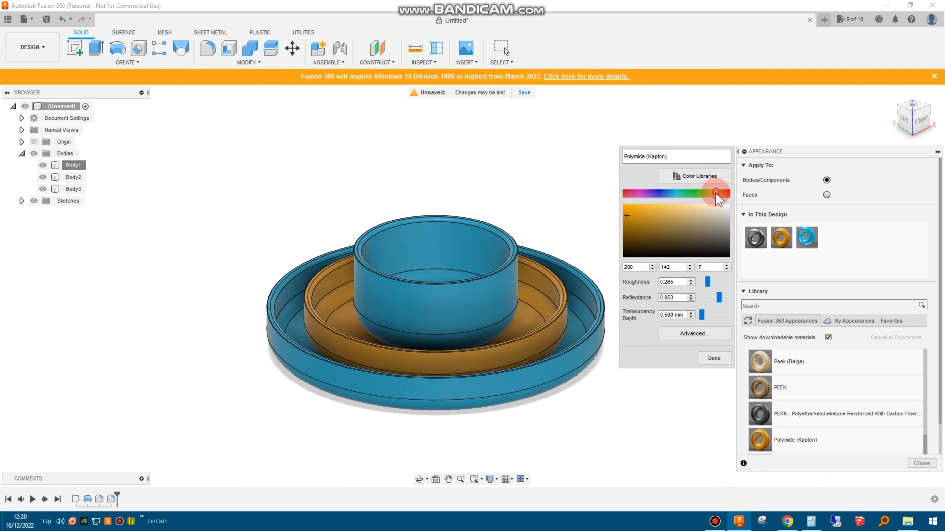
pyautogui.moveTo(713, 193)
pyautogui.mouseDown()
pyautogui.moveTo(688, 214)
pyautogui.moveTo(691, 202)
pyautogui.mouseUp()
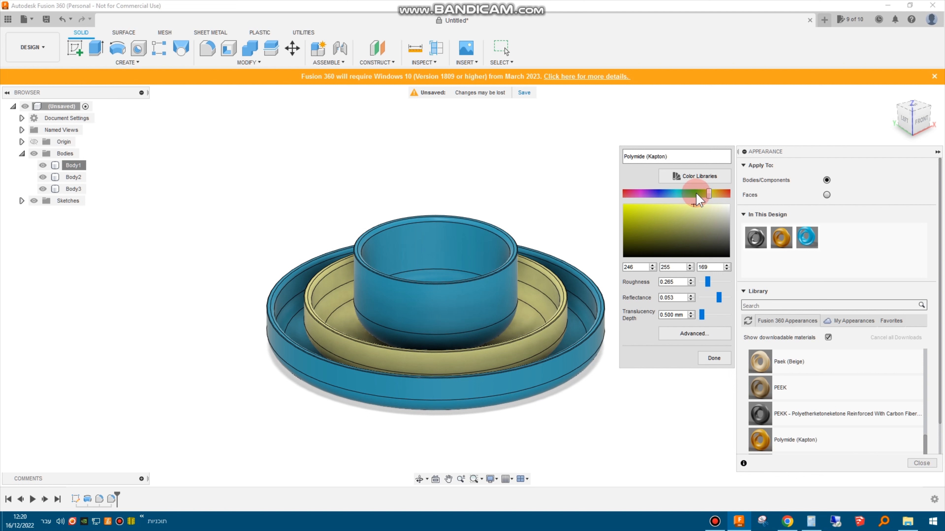
pyautogui.moveTo(704, 196)
pyautogui.mouseDown()
pyautogui.moveTo(719, 196)
pyautogui.moveTo(717, 205)
pyautogui.moveTo(681, 210)
pyautogui.mouseUp()
pyautogui.click(715, 359)
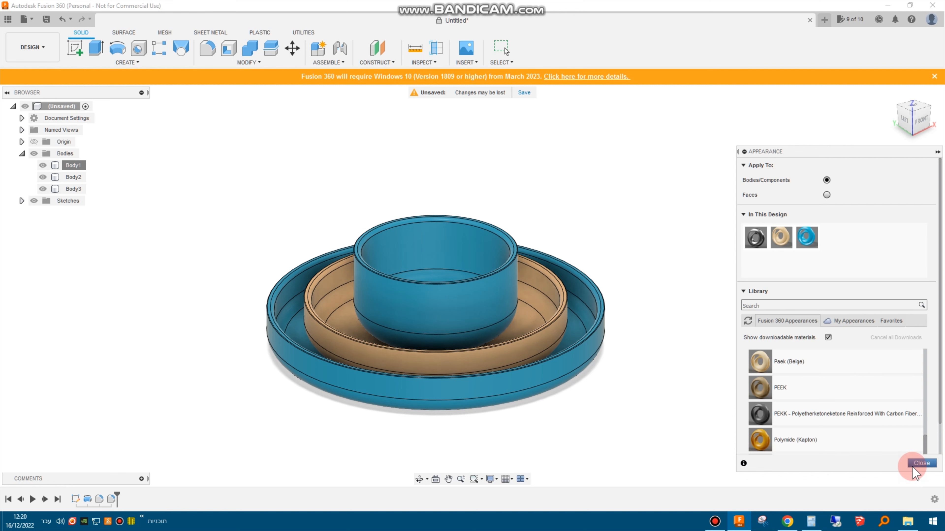